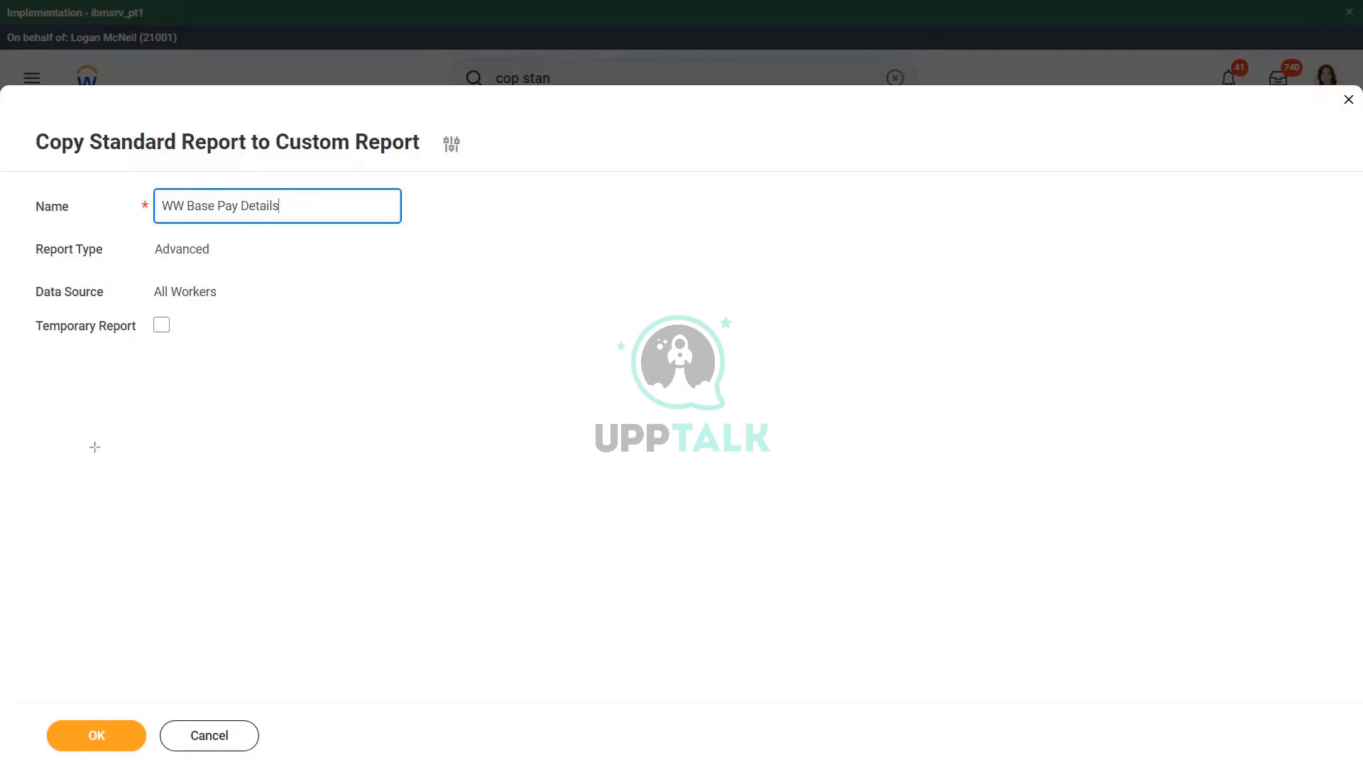
# - Mark the WW Base Pay Details report copy as a temporary report and create it
pyautogui.moveTo(56, 485); pyautogui.dragTo(158, 336)
pyautogui.click(162, 326)
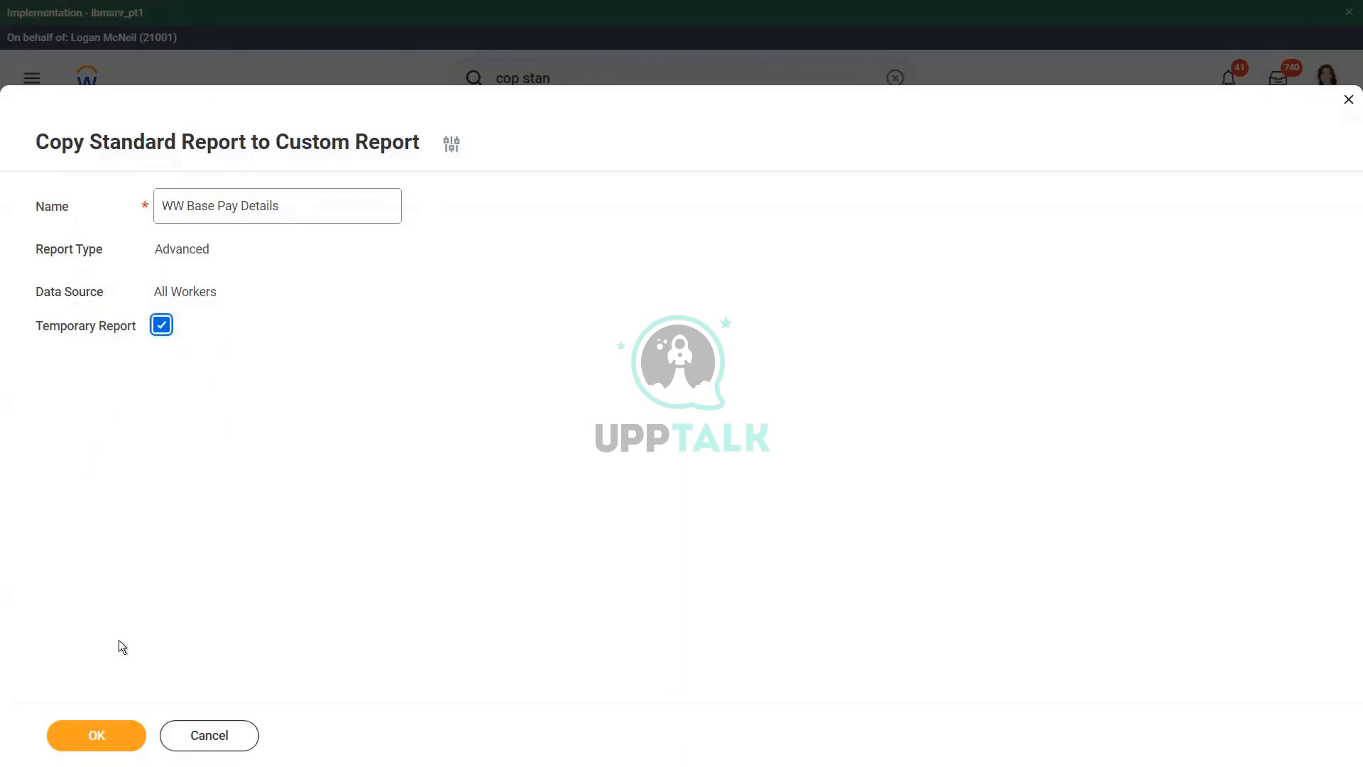
pyautogui.click(90, 738)
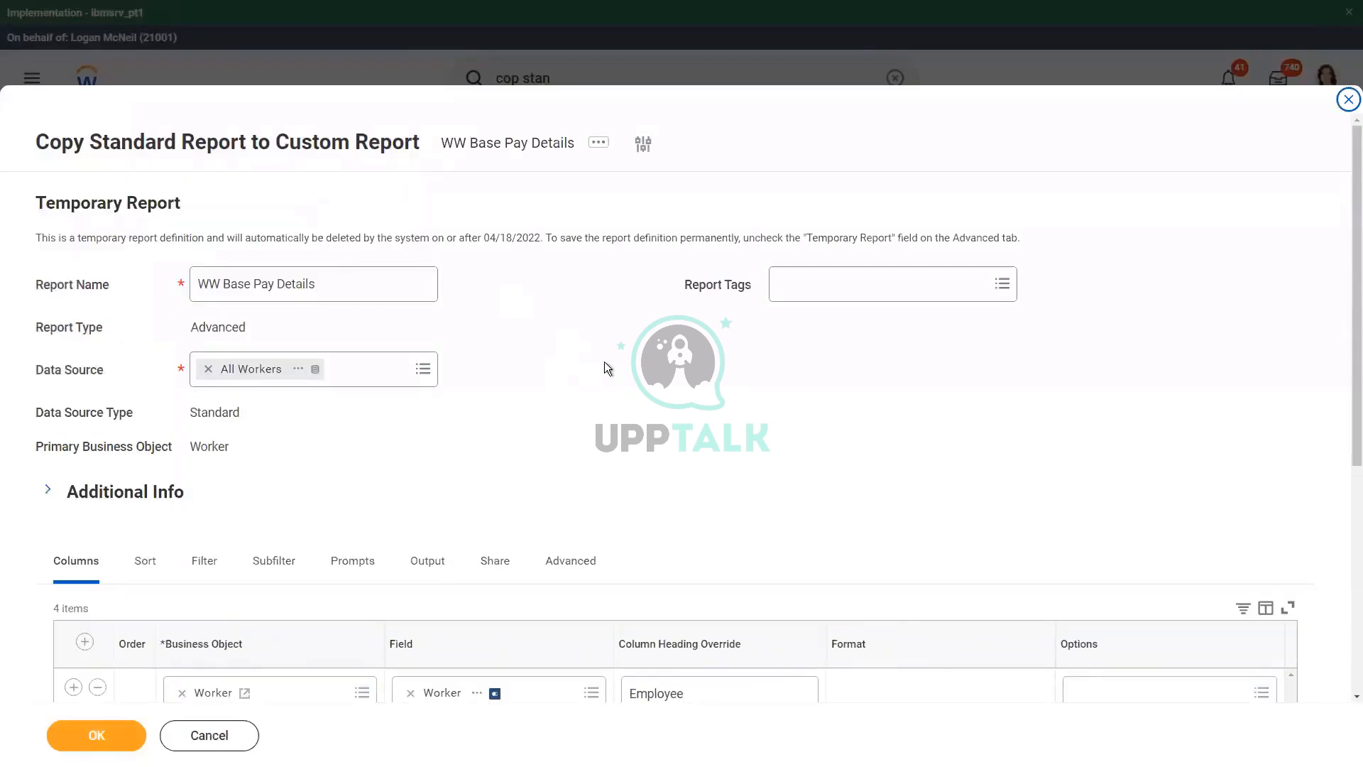
# - Review the copied report's general settings, data source, column fields, heading overrides and options
pyautogui.scroll(-1, 608, 359)
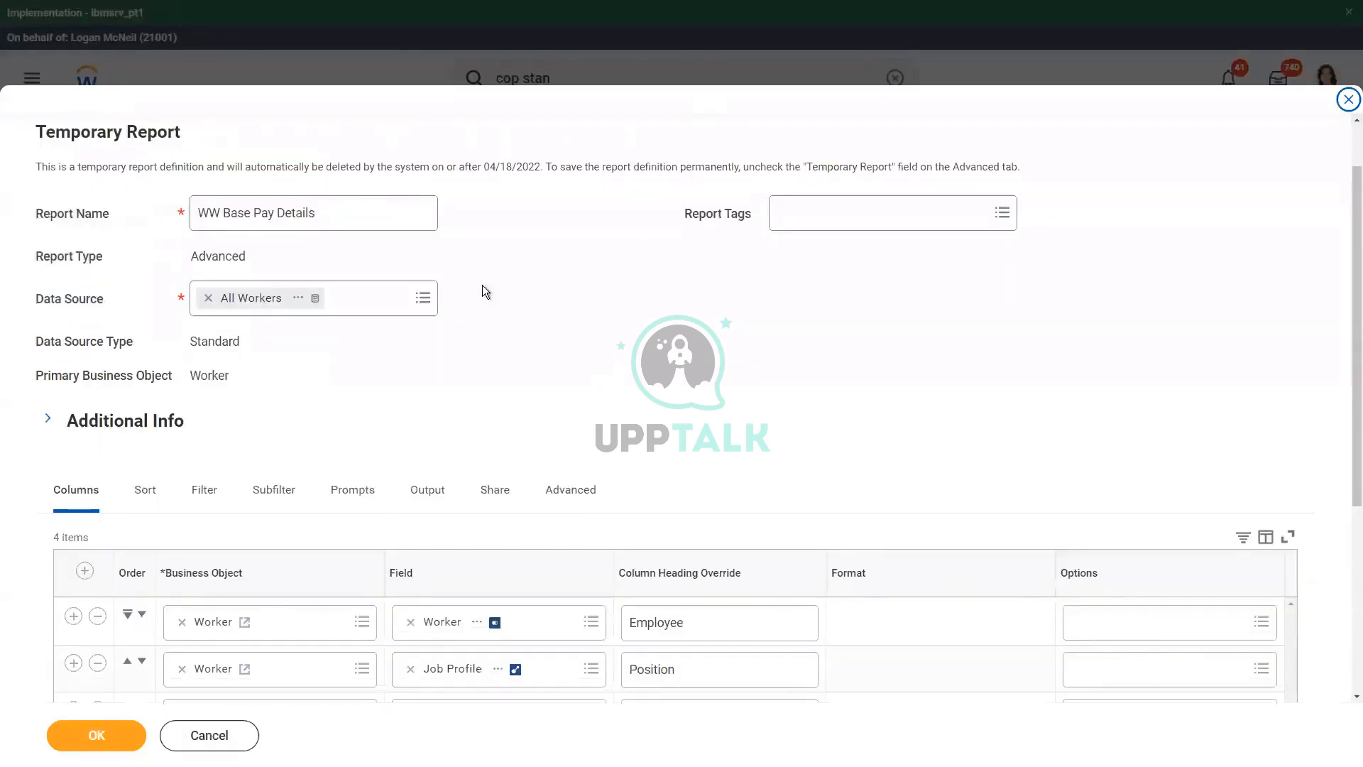
pyautogui.scroll(-4, 551, 380)
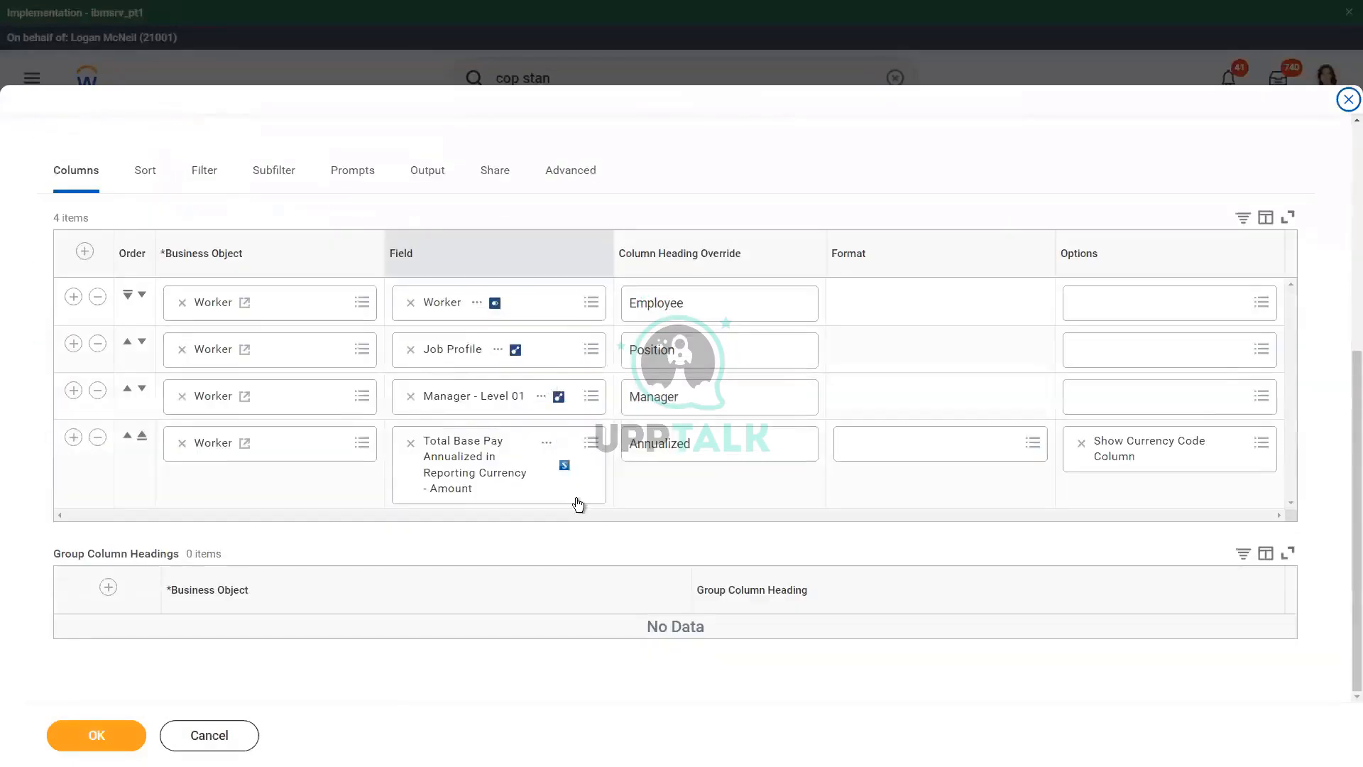
pyautogui.scroll(1, 528, 541)
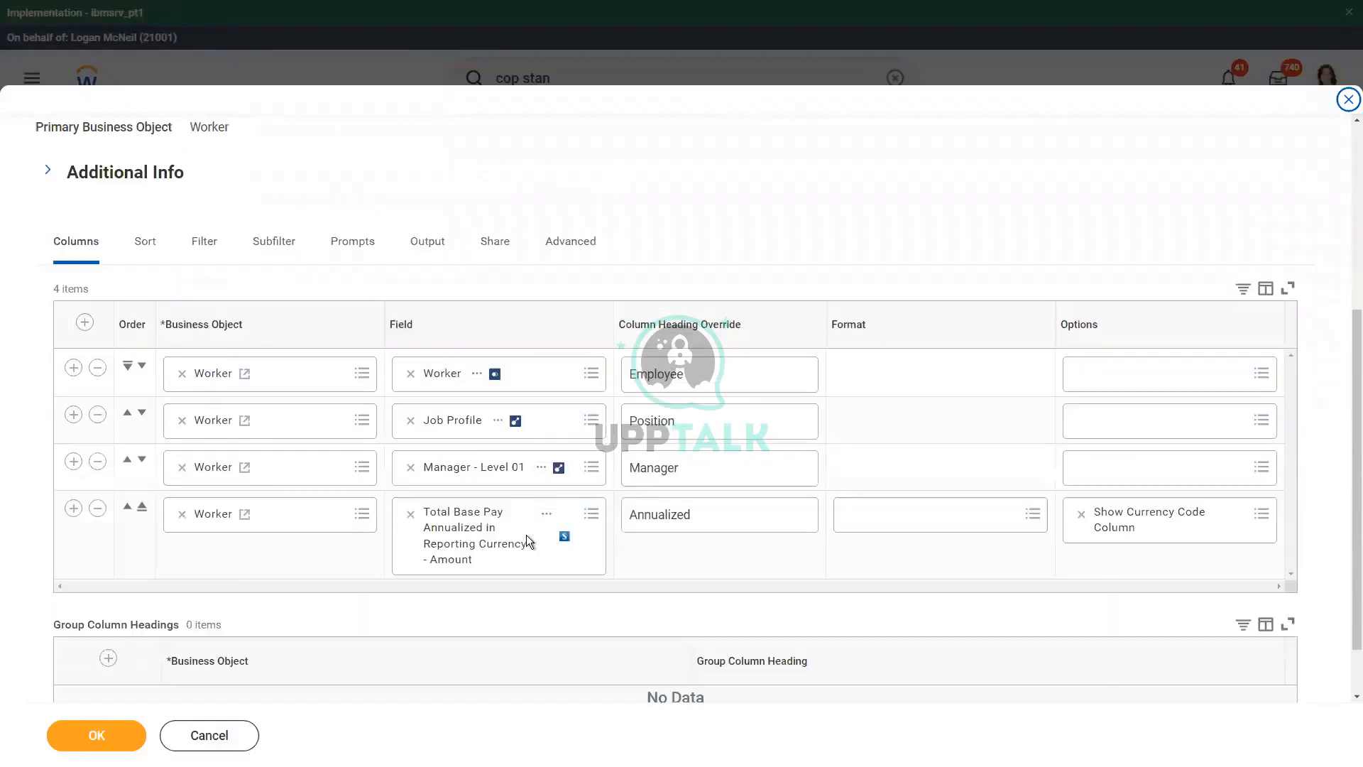
pyautogui.scroll(3, 528, 541)
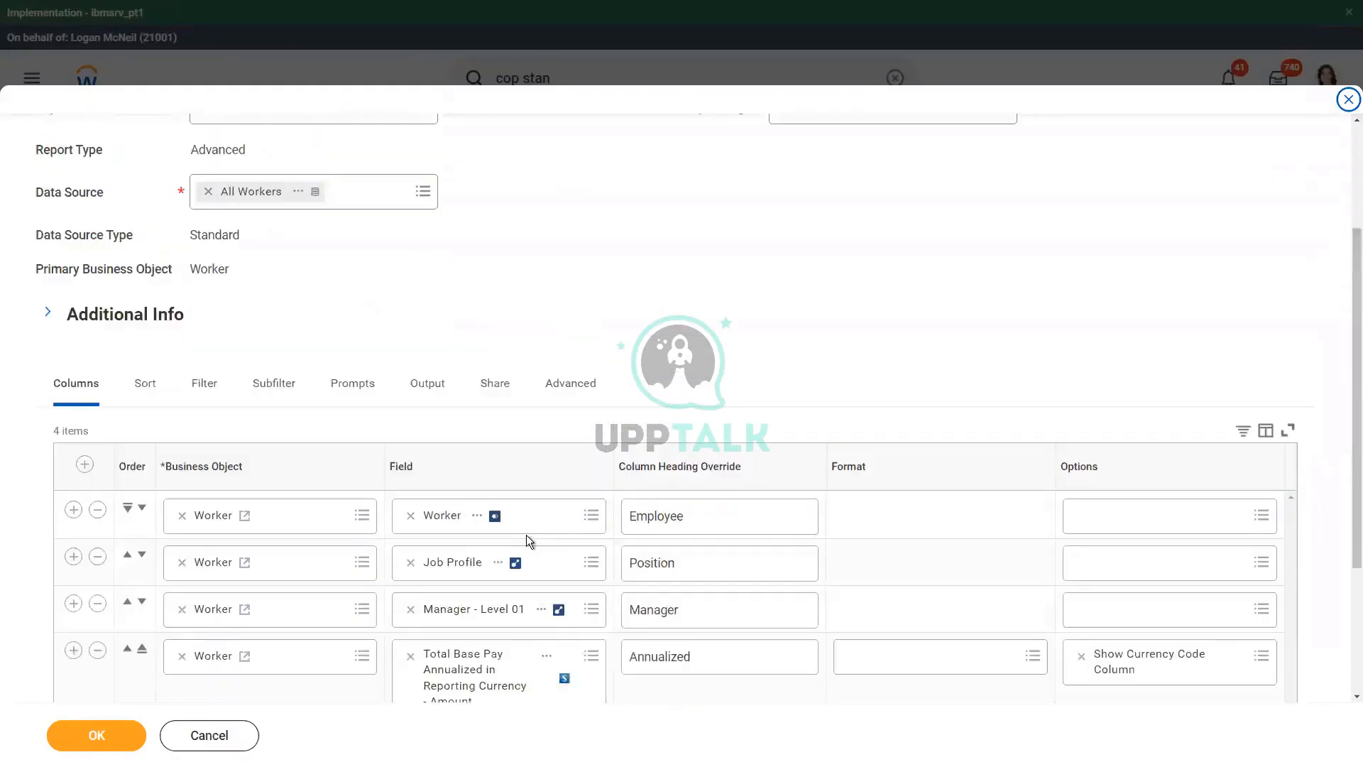
pyautogui.scroll(1, 526, 541)
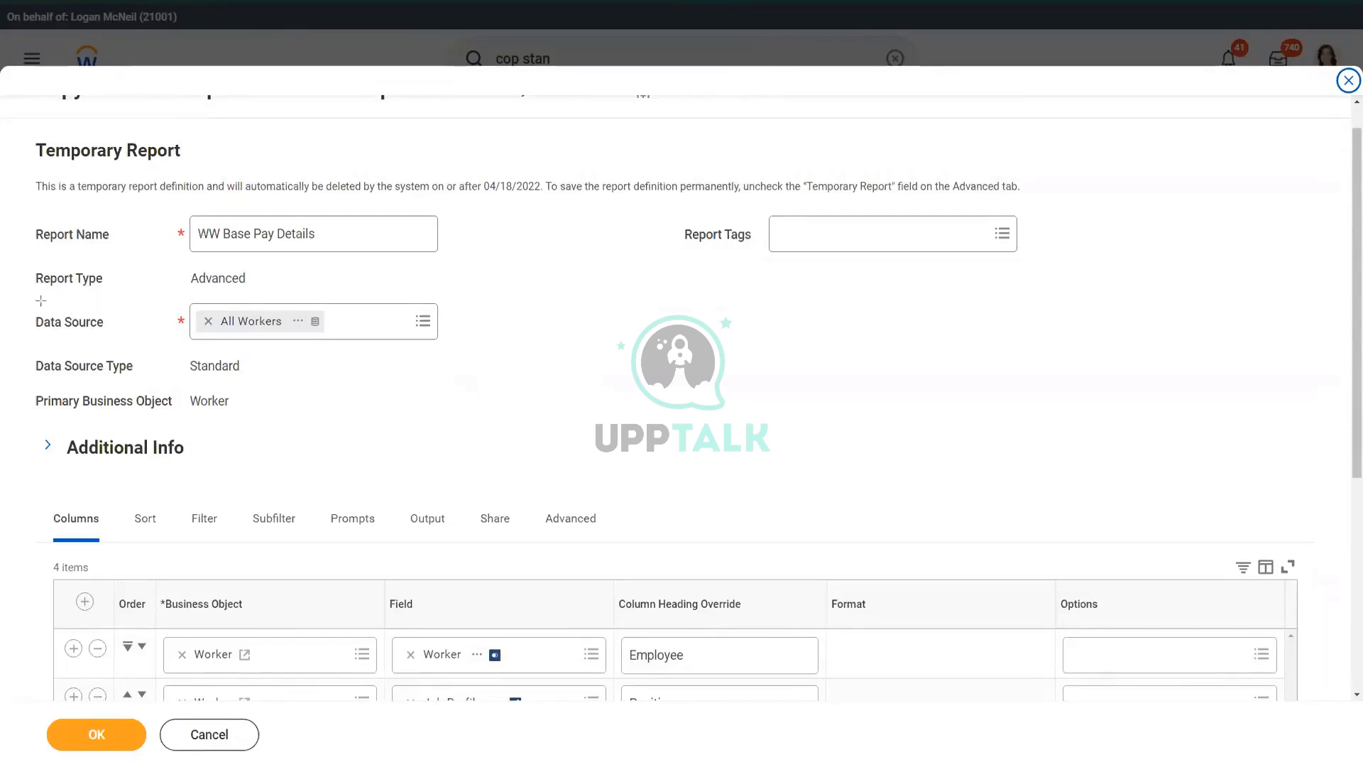
pyautogui.moveTo(16, 290)
pyautogui.mouseDown()
pyautogui.moveTo(189, 326)
pyautogui.moveTo(479, 355)
pyautogui.mouseUp()
pyautogui.scroll(-4, 185, 511)
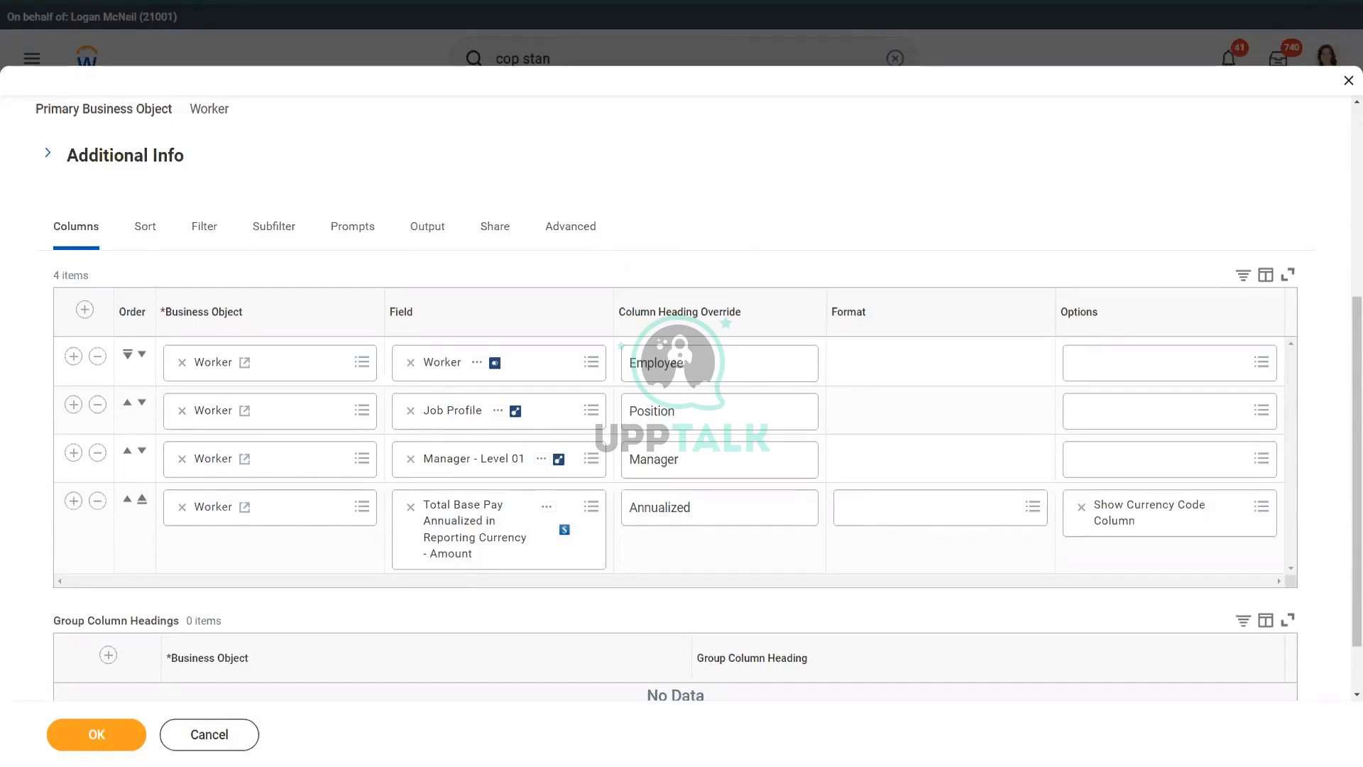
# - Add a Worker column below Job Profile using the Workday-delivered Hire Date field of type Date
pyautogui.moveTo(20, 477); pyautogui.dragTo(67, 414)
pyautogui.click(73, 404)
pyautogui.click(445, 461)
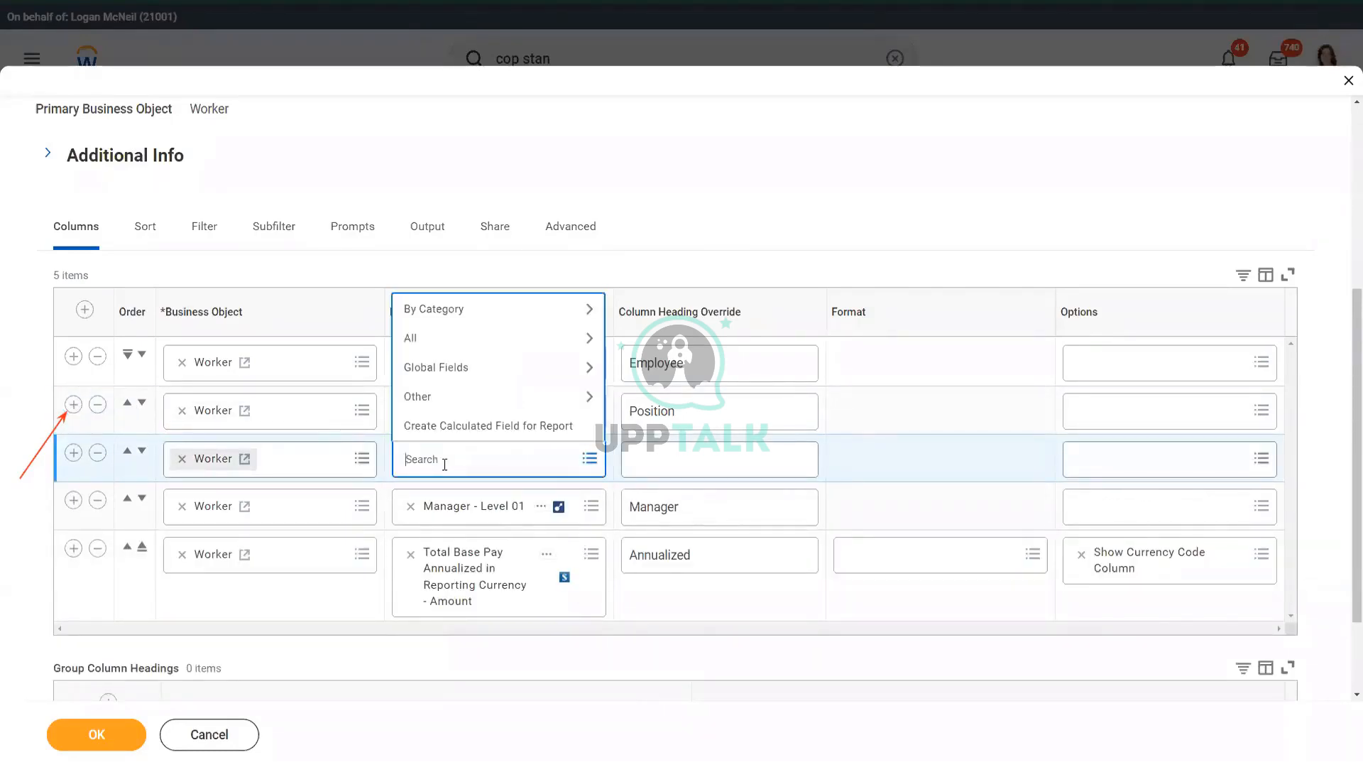
pyautogui.write('hire date')
pyautogui.press('Return')
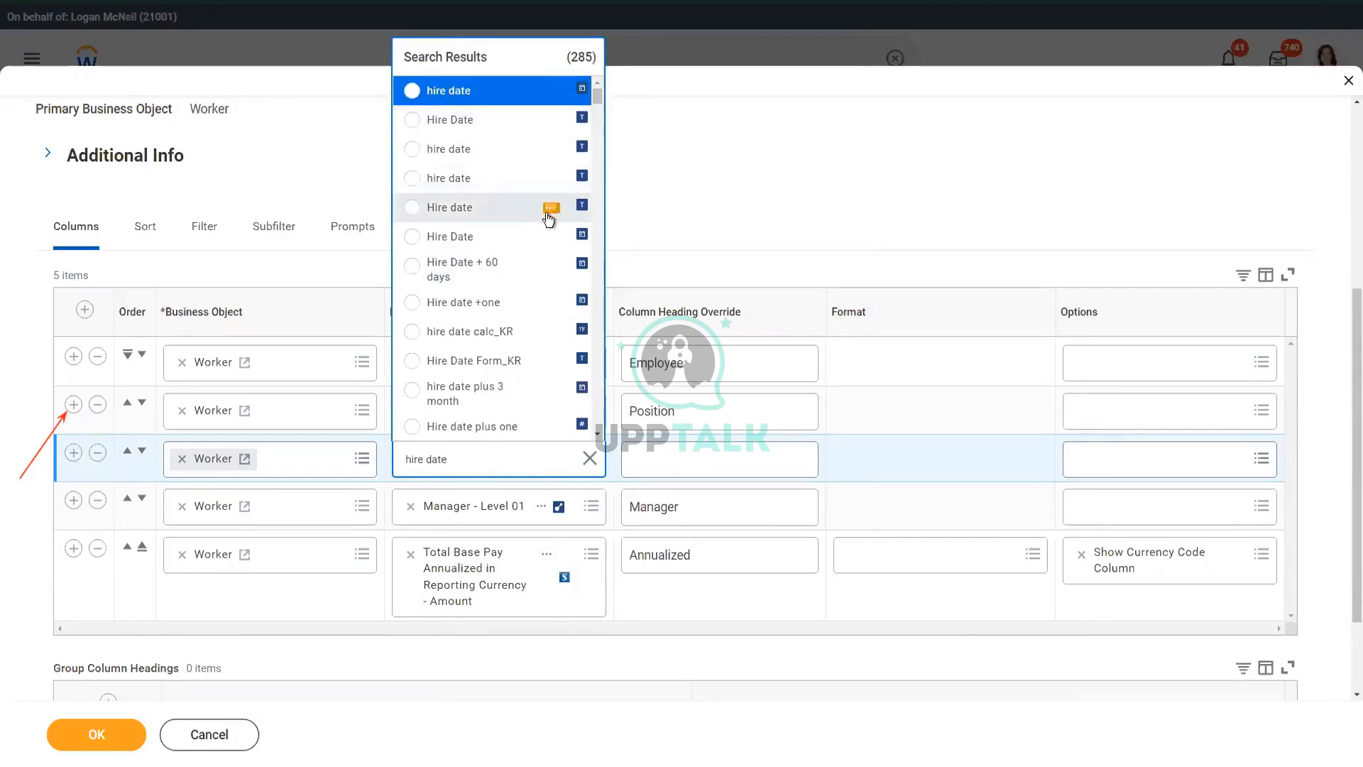
pyautogui.click(551, 238)
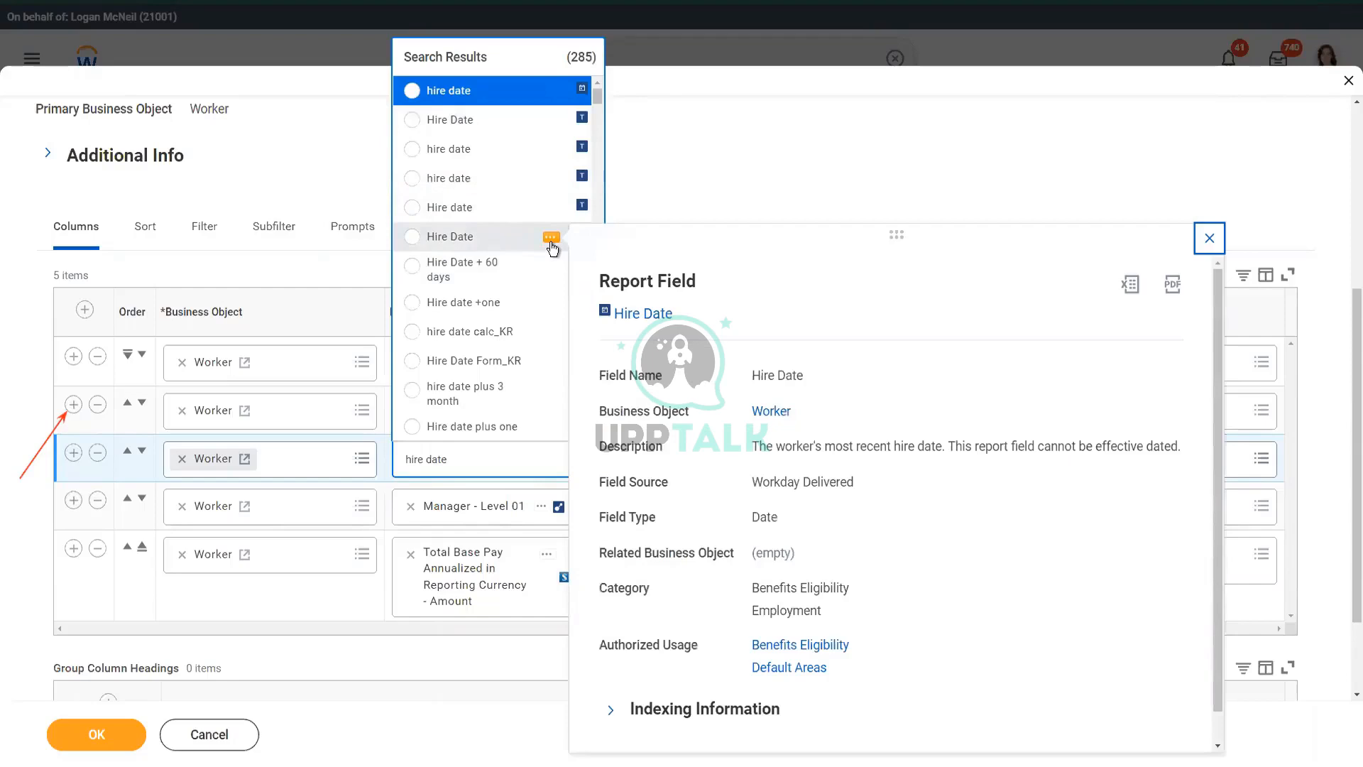
pyautogui.click(412, 236)
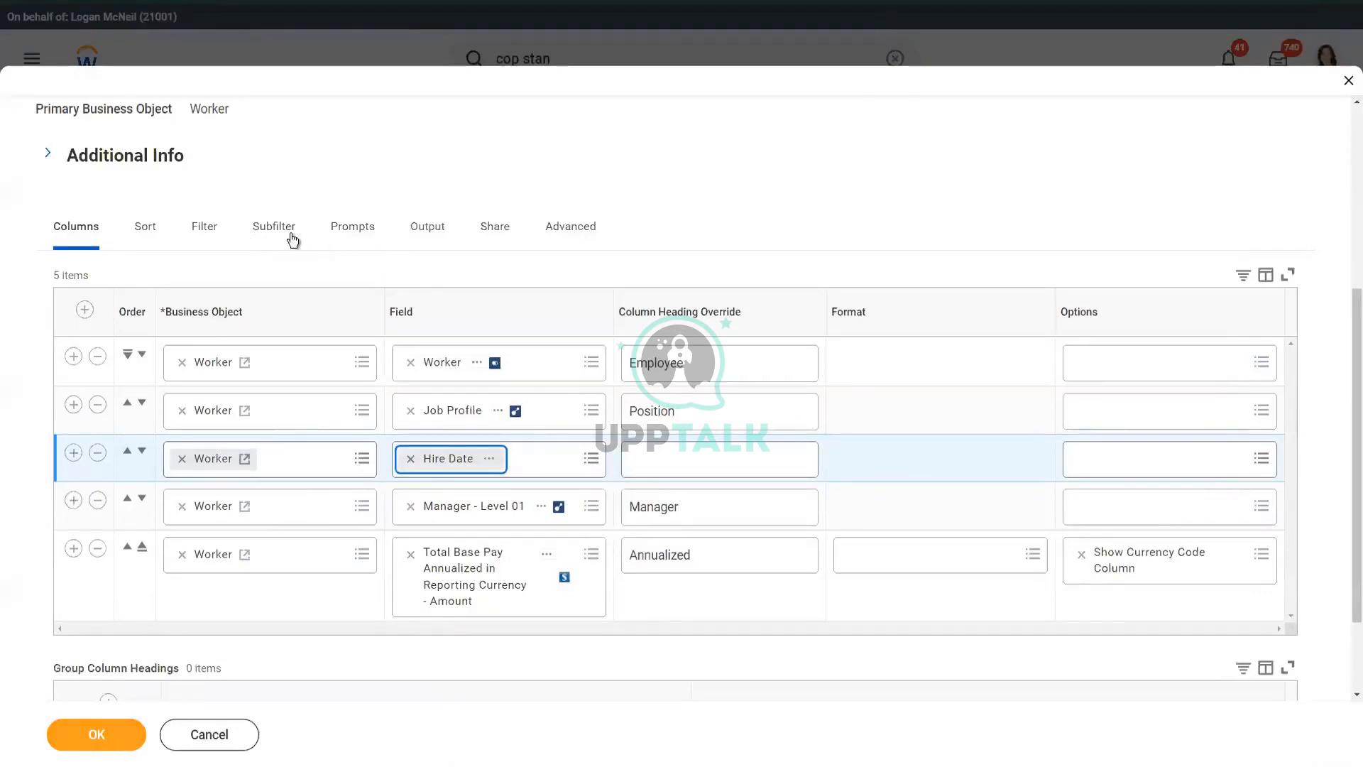
# - Change the report's output type to Table
pyautogui.click(429, 235)
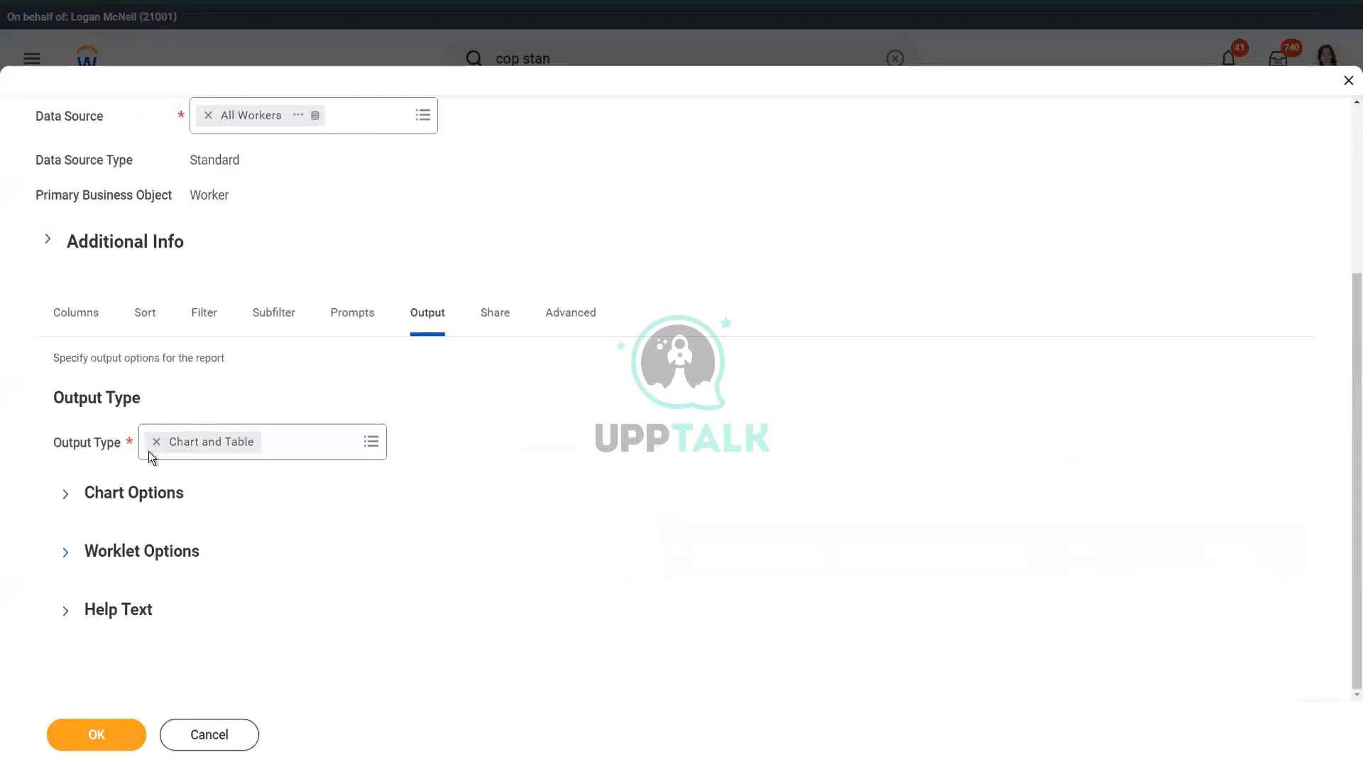
pyautogui.click(299, 451)
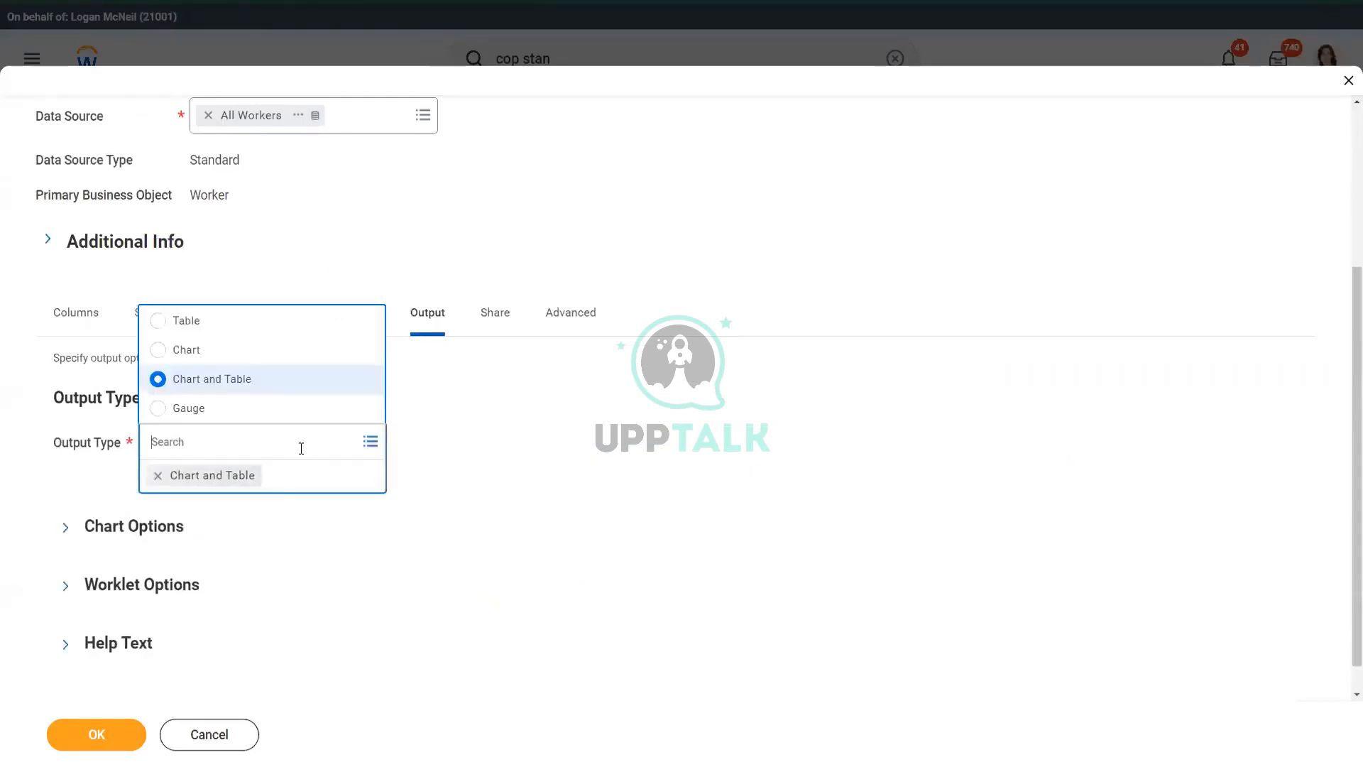
pyautogui.click(239, 320)
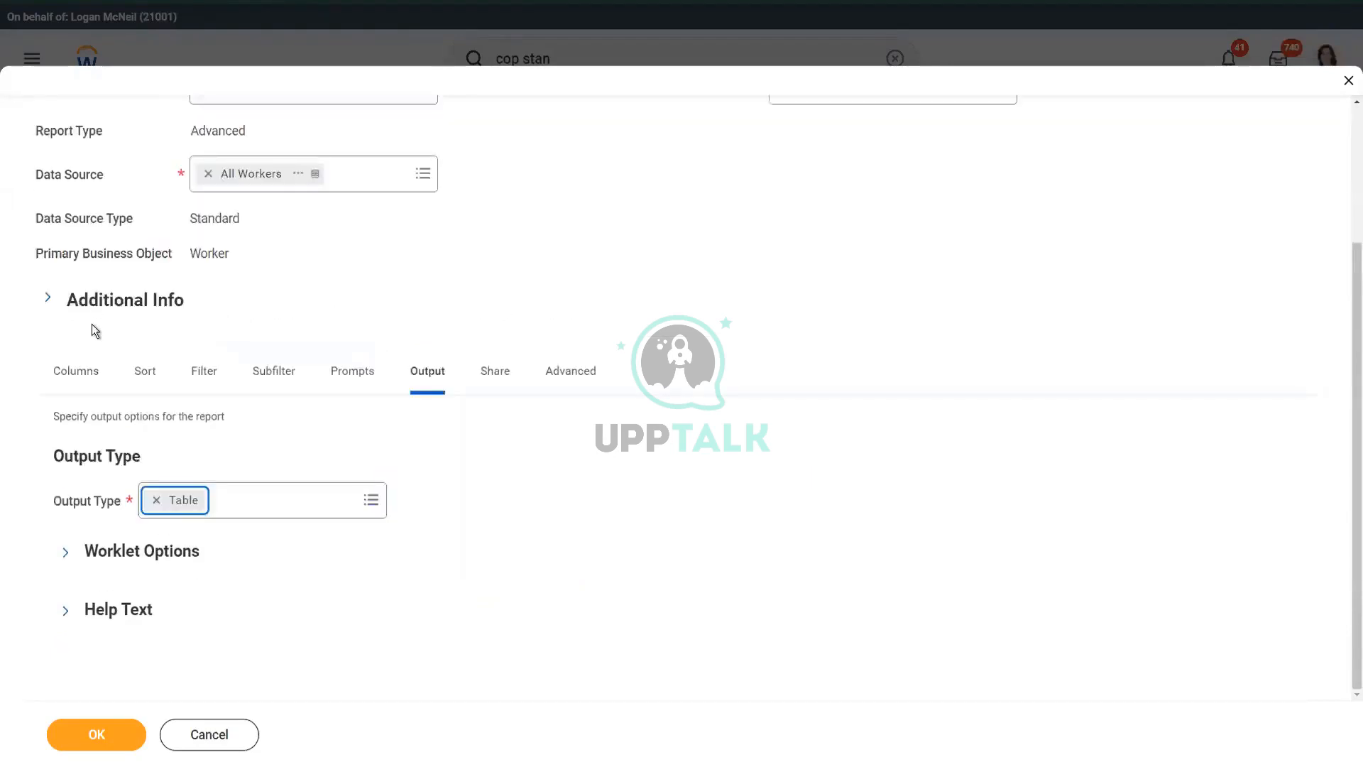
# - Add a Worker column below Hire Date in the report's columns using the Location - Primary Position field
pyautogui.click(80, 373)
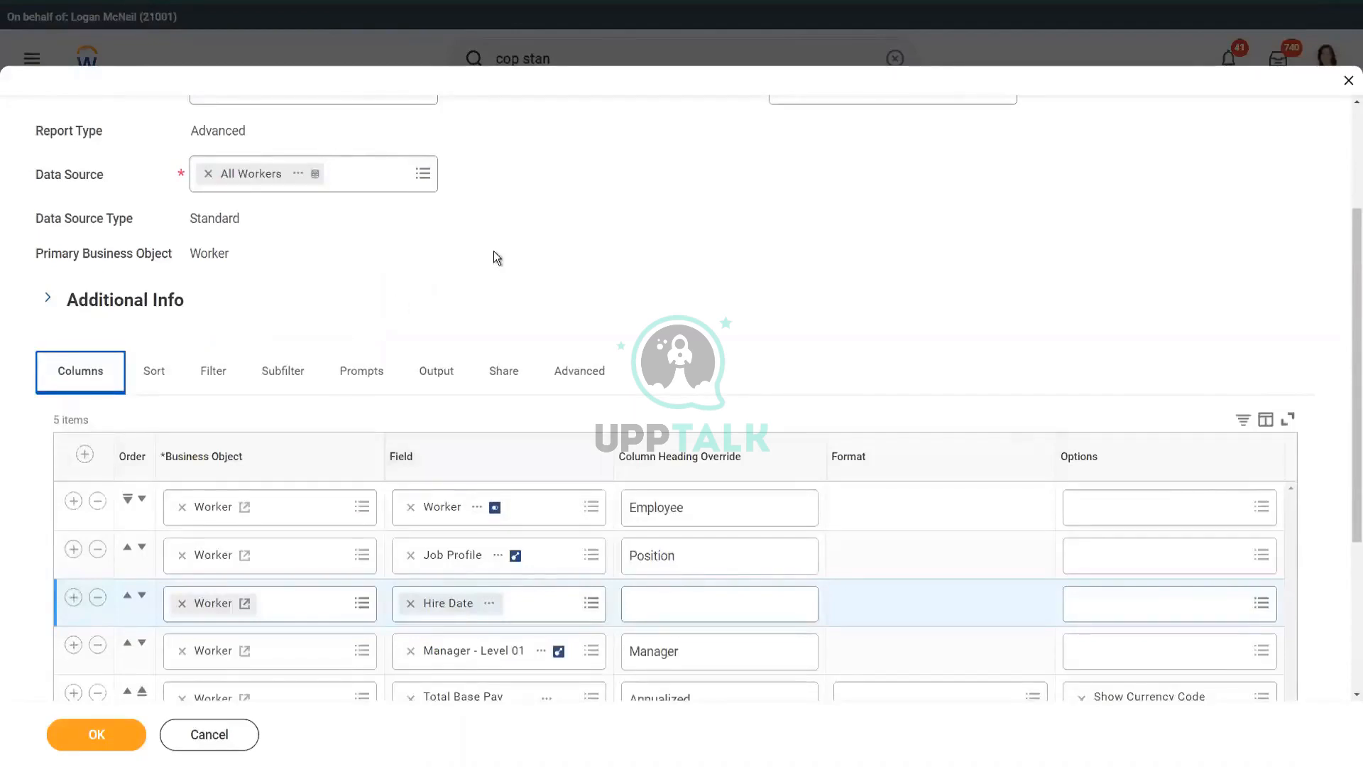
pyautogui.scroll(-2, 489, 299)
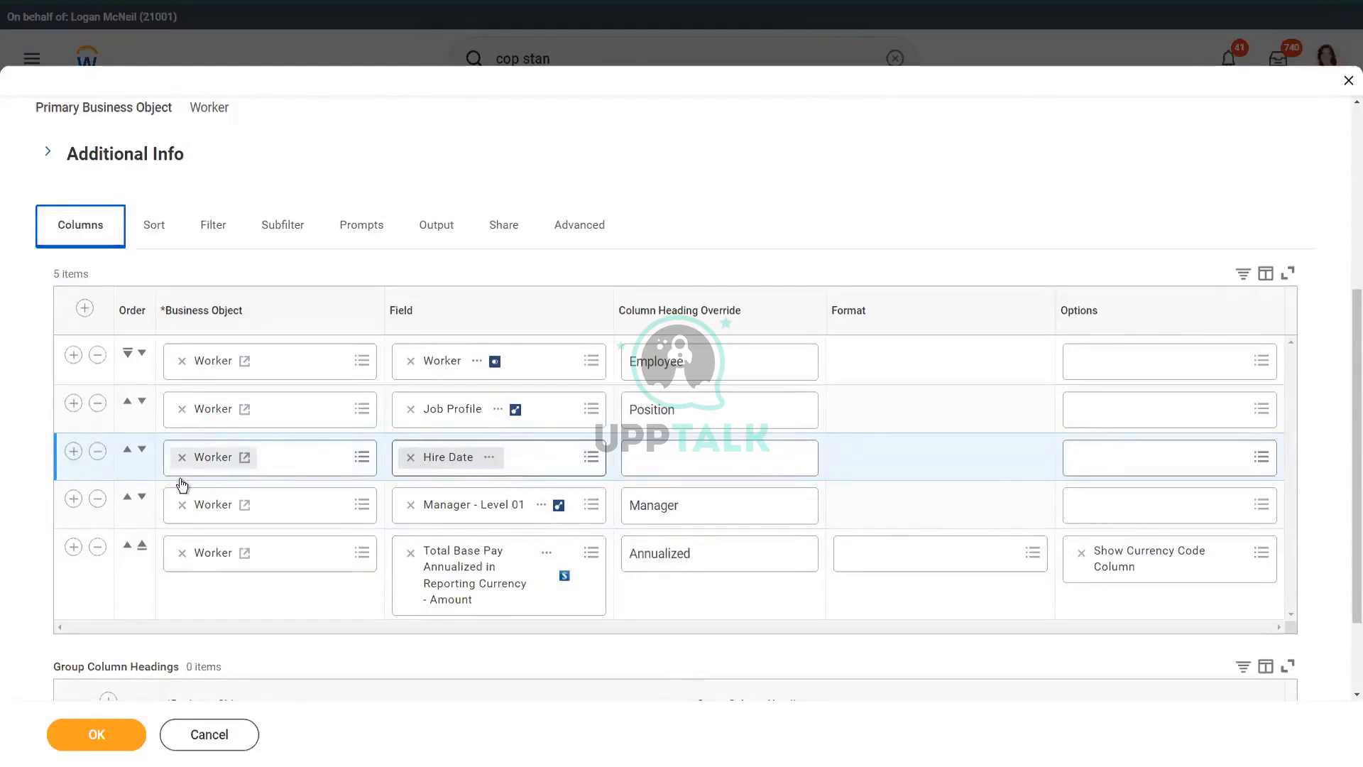
pyautogui.click(73, 454)
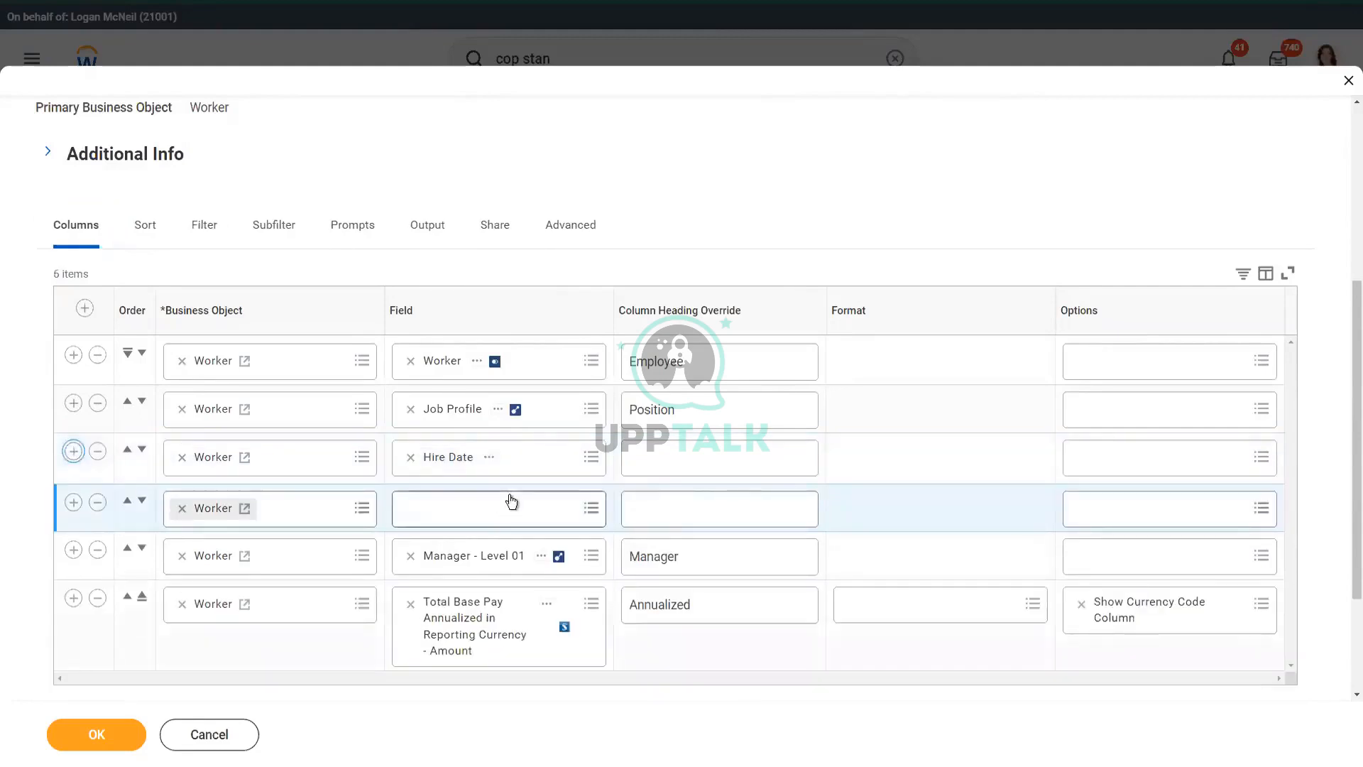
pyautogui.click(477, 512)
pyautogui.write('location positi')
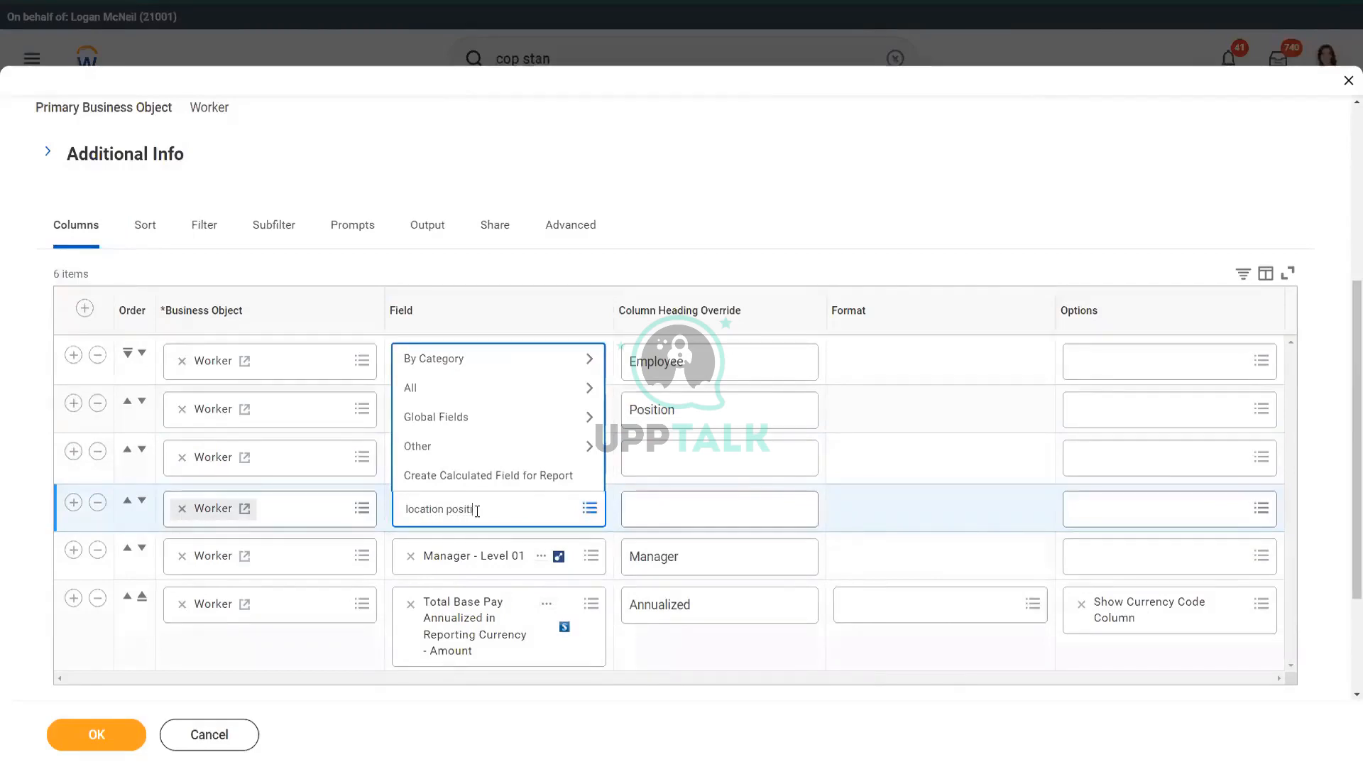
pyautogui.write('on')
pyautogui.press('Return')
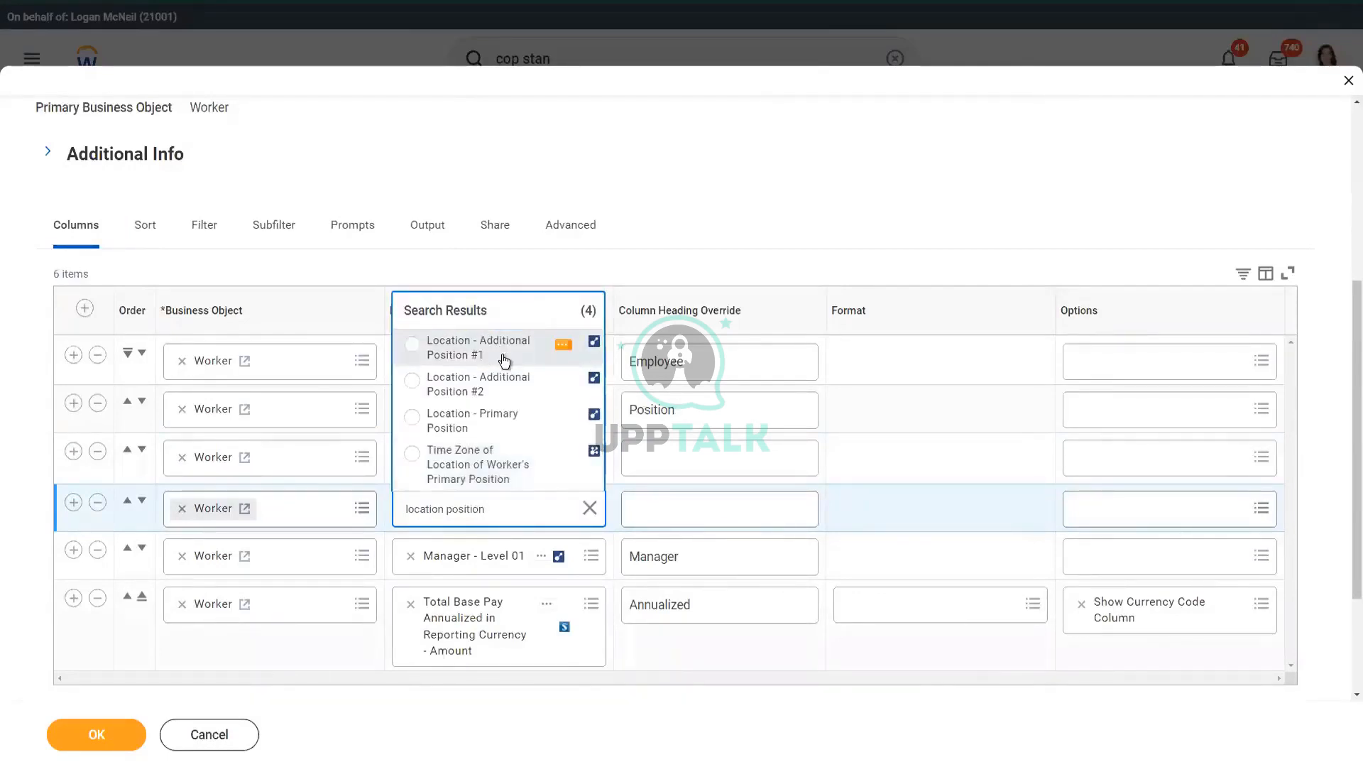
pyautogui.click(497, 425)
# - Set the column heading override of the Location - Primary Position field to Location
pyautogui.click(683, 517)
pyautogui.write('Location')
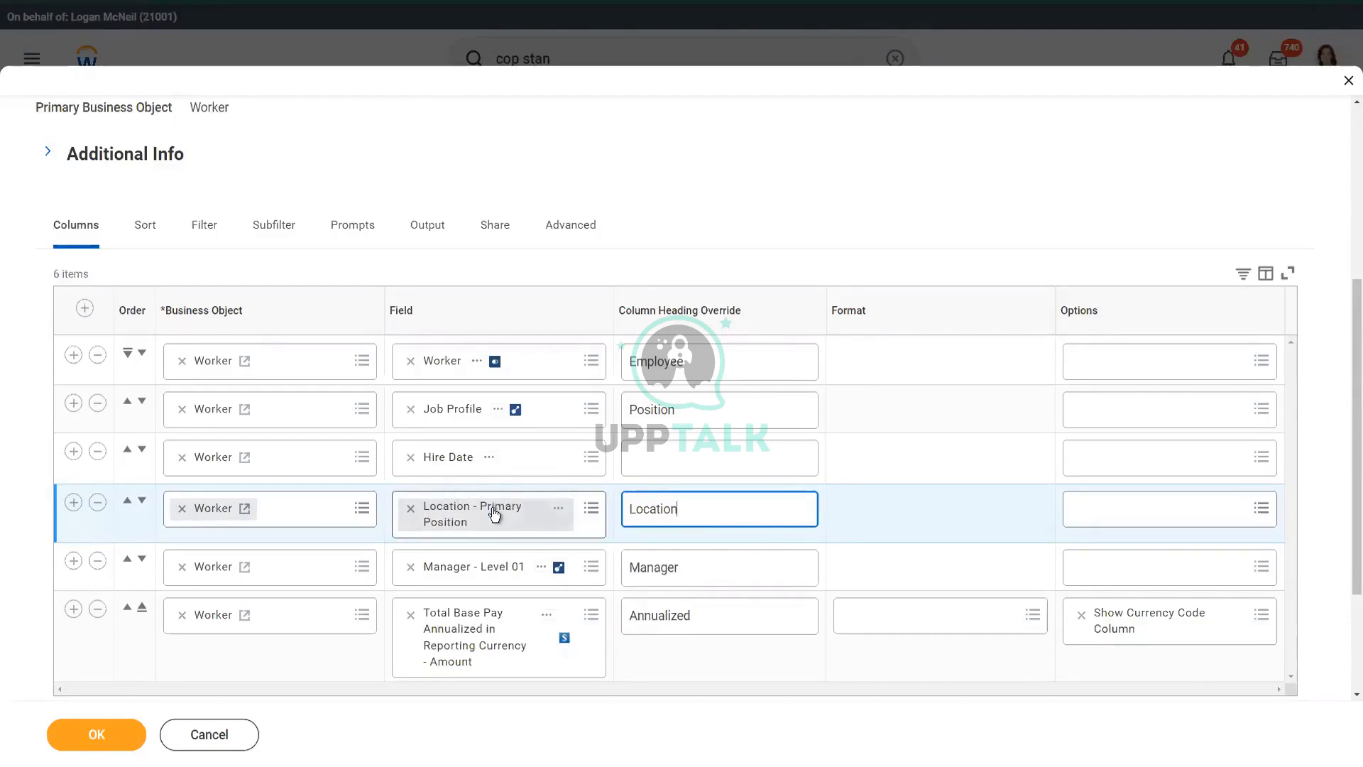
pyautogui.doubleClick(706, 508)
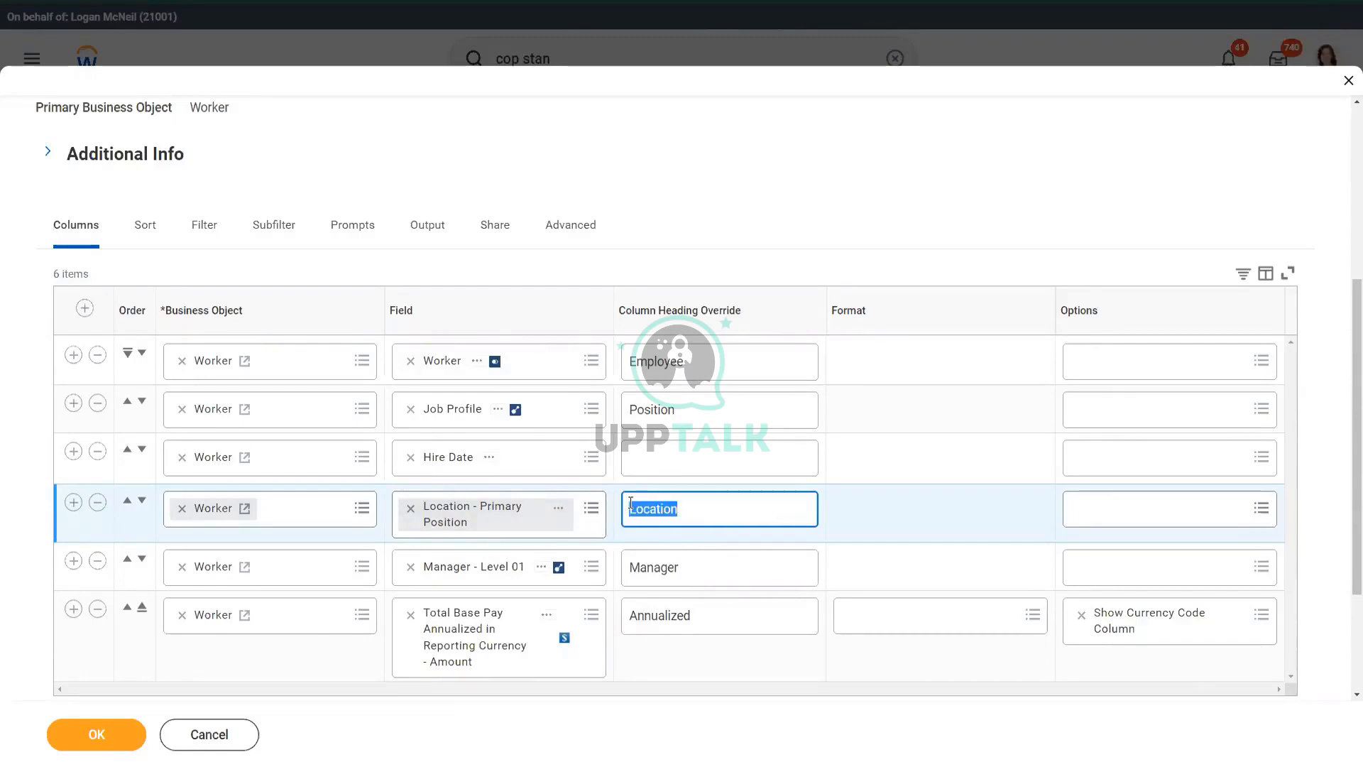
pyautogui.click(706, 508)
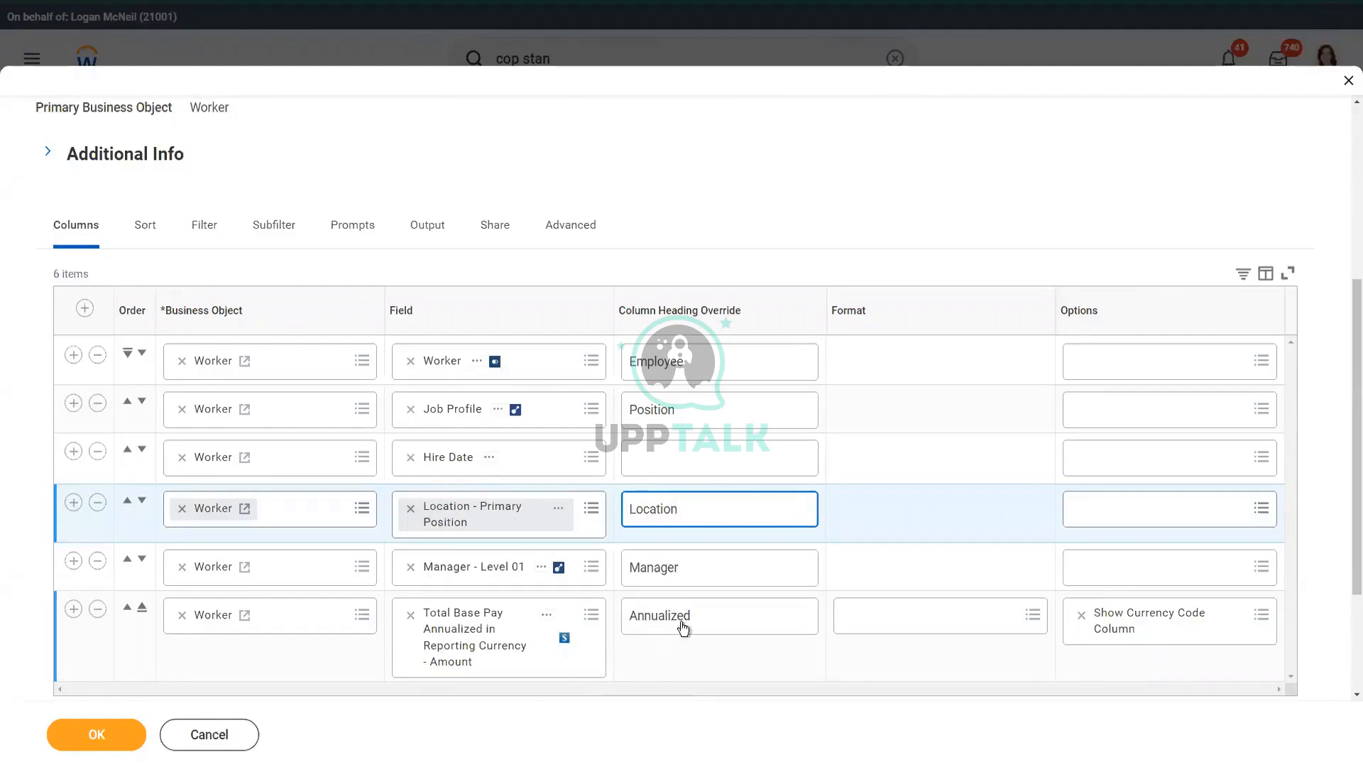
# - Set the column heading override of the Total Base Pay Annualized in Reporting Currency field to Annualized Amount
pyautogui.doubleClick(708, 615)
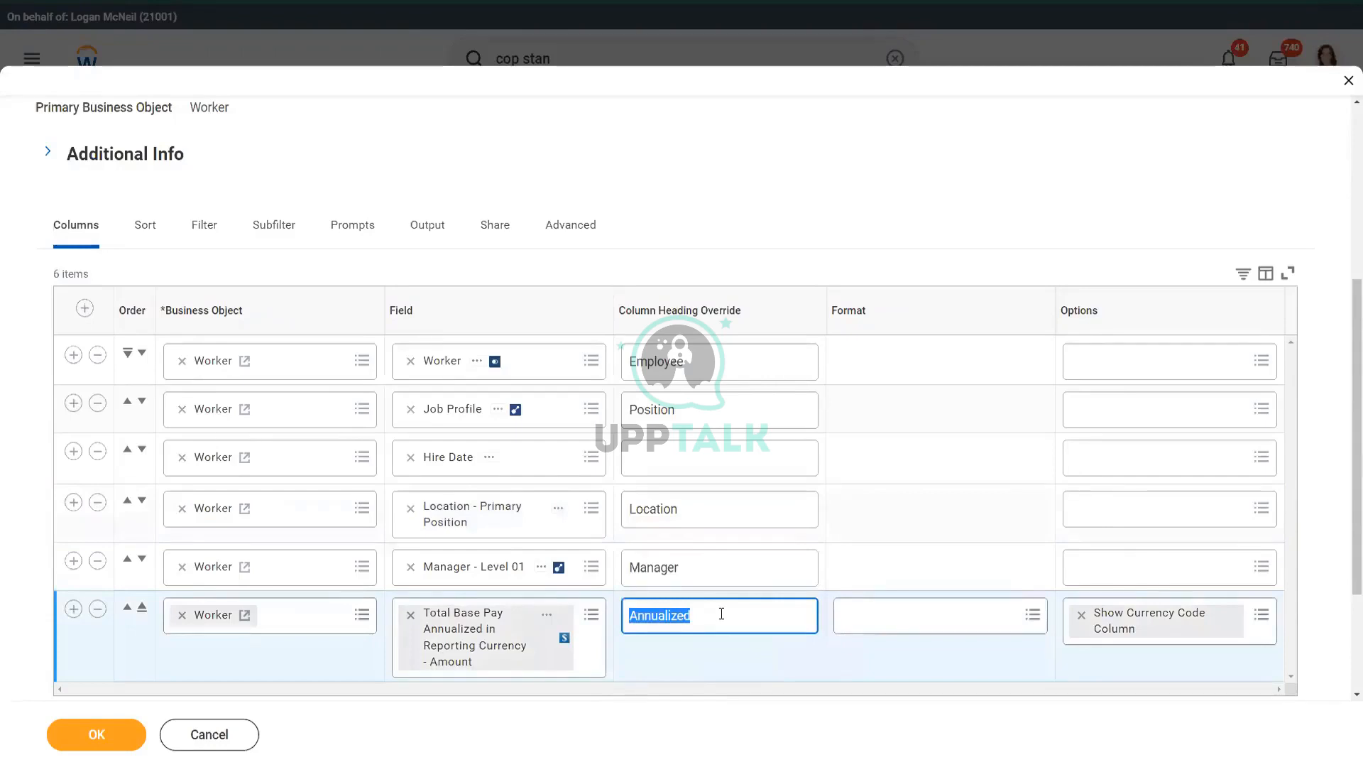
pyautogui.click(720, 614)
pyautogui.write('Amount')
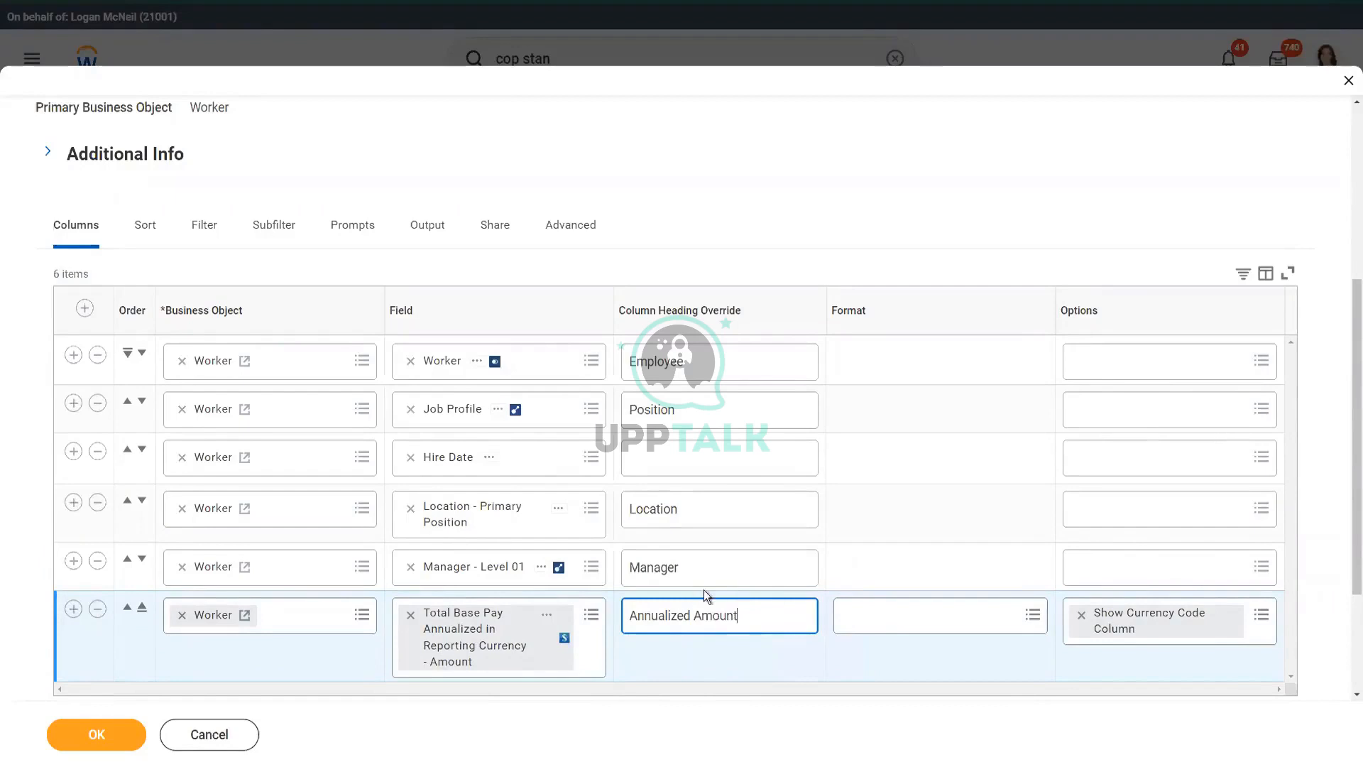
pyautogui.moveTo(748, 622); pyautogui.dragTo(600, 618)
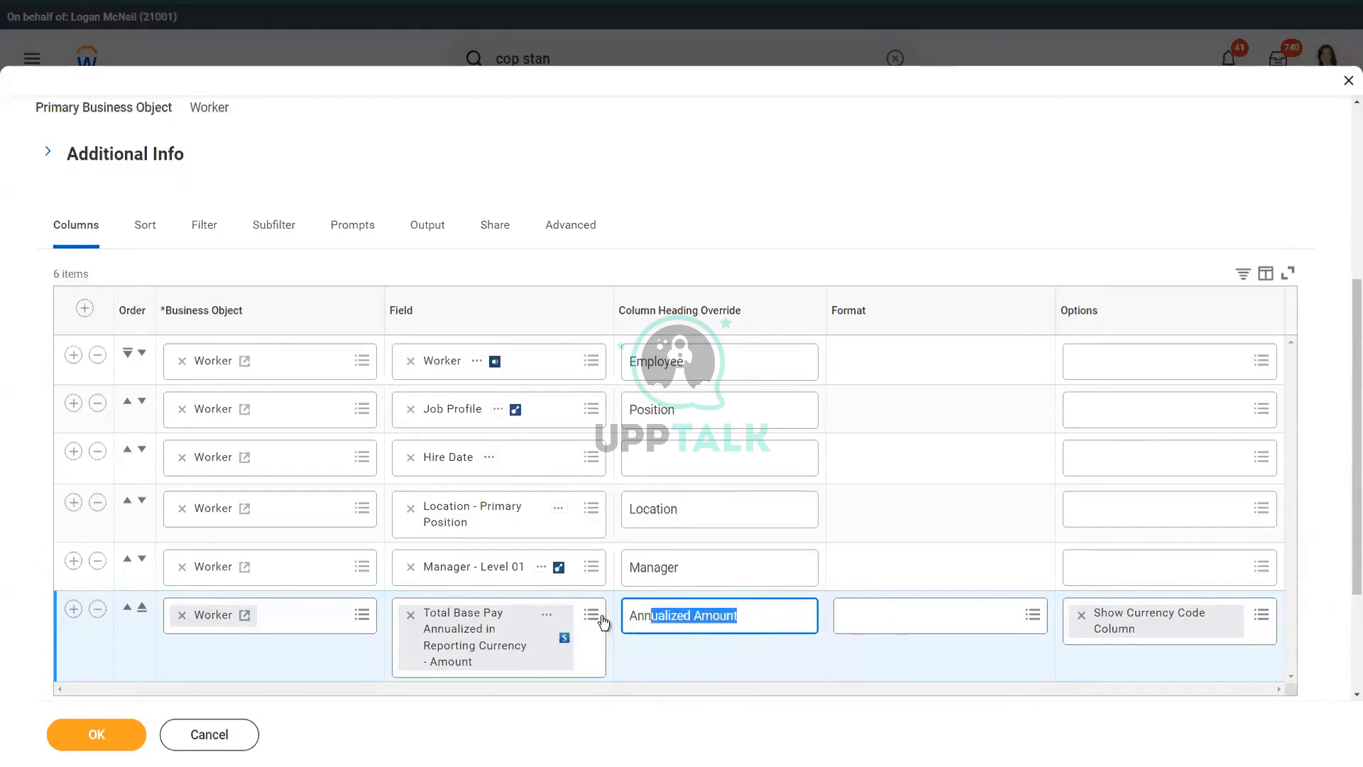
pyautogui.click(785, 612)
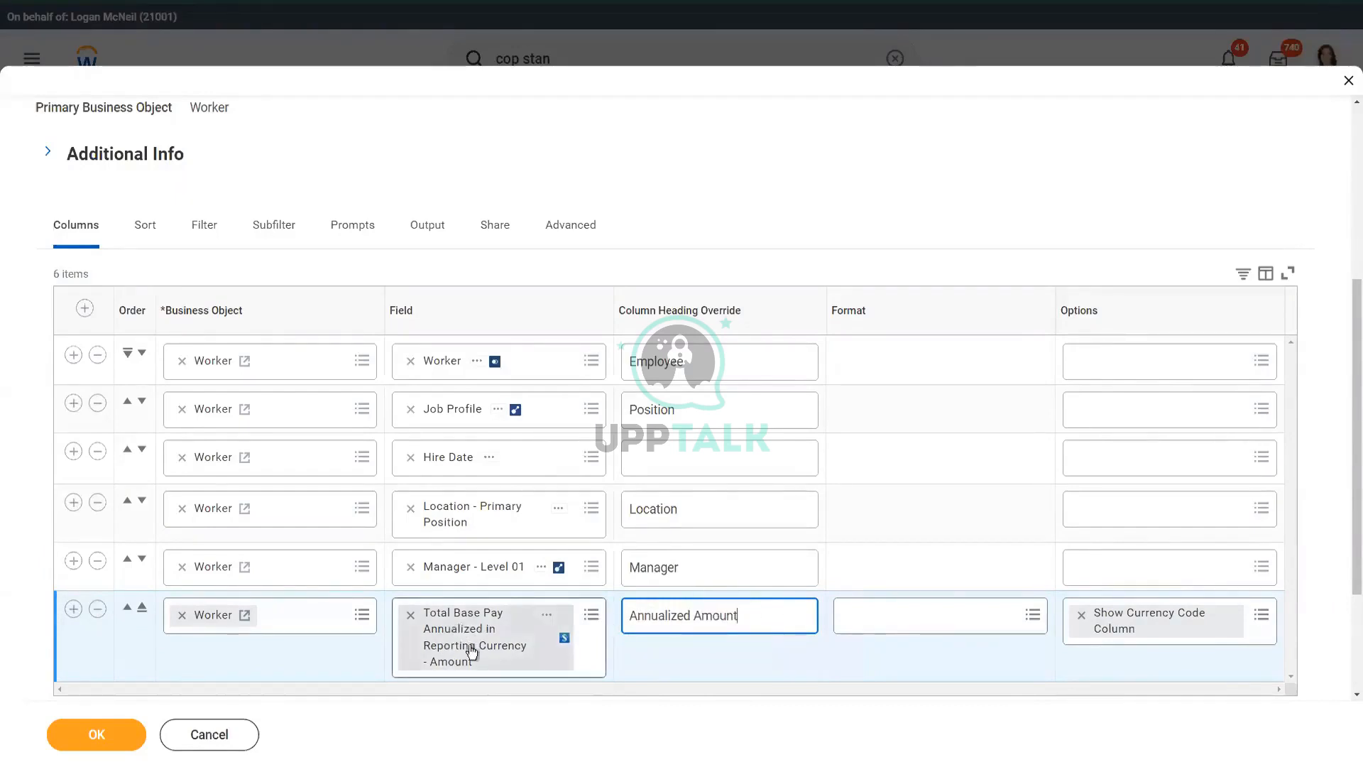
# - Clear the column heading override of the Total Base Pay Annualized in Reporting Currency field and save the report definition
pyautogui.tripleClick(763, 615)
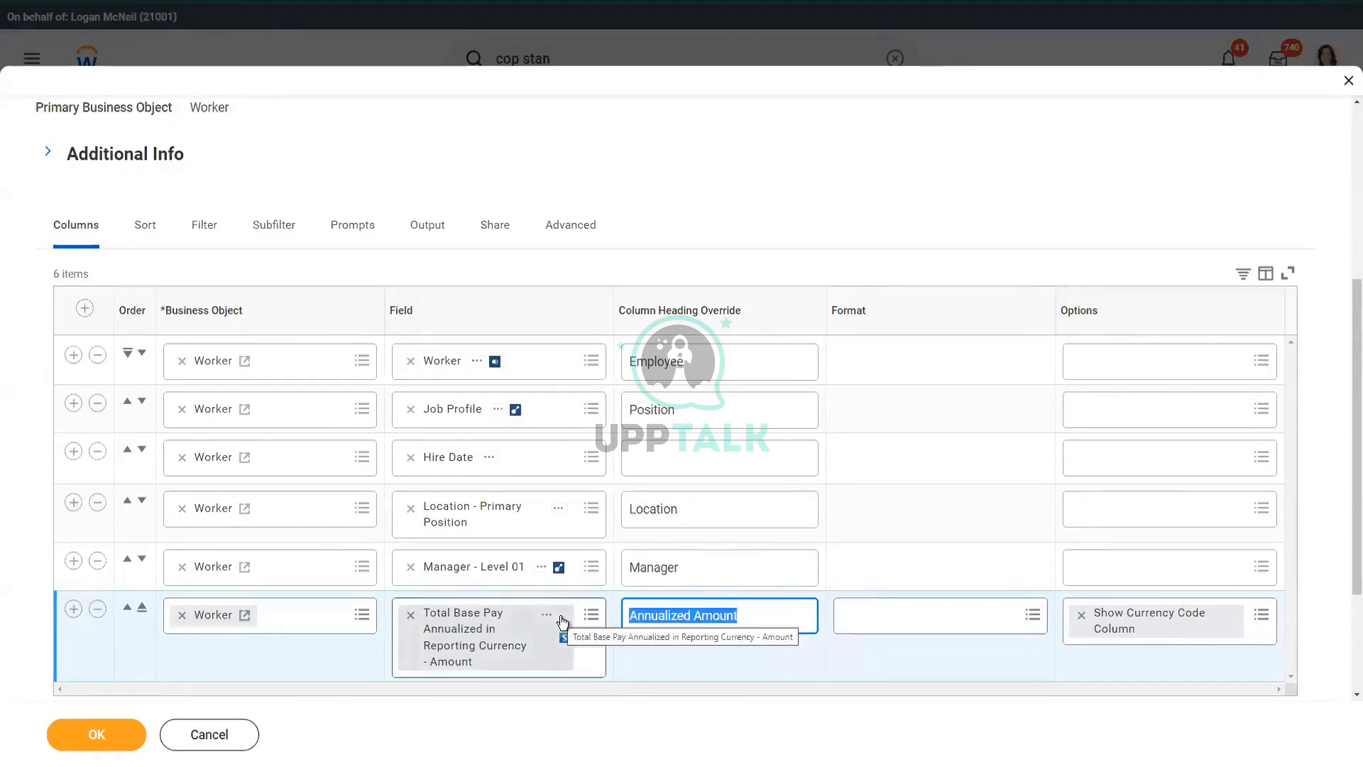
pyautogui.press('BackSpace')
pyautogui.click(644, 722)
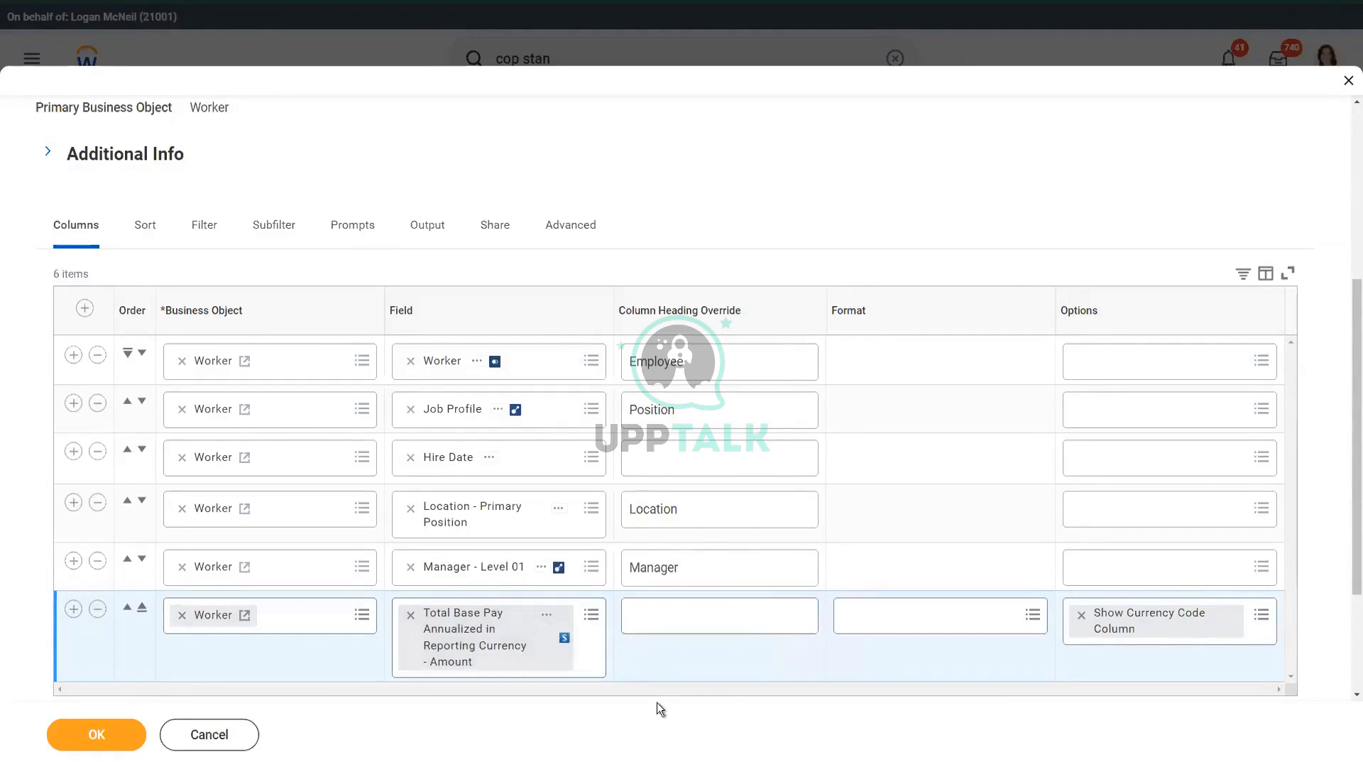
pyautogui.click(676, 612)
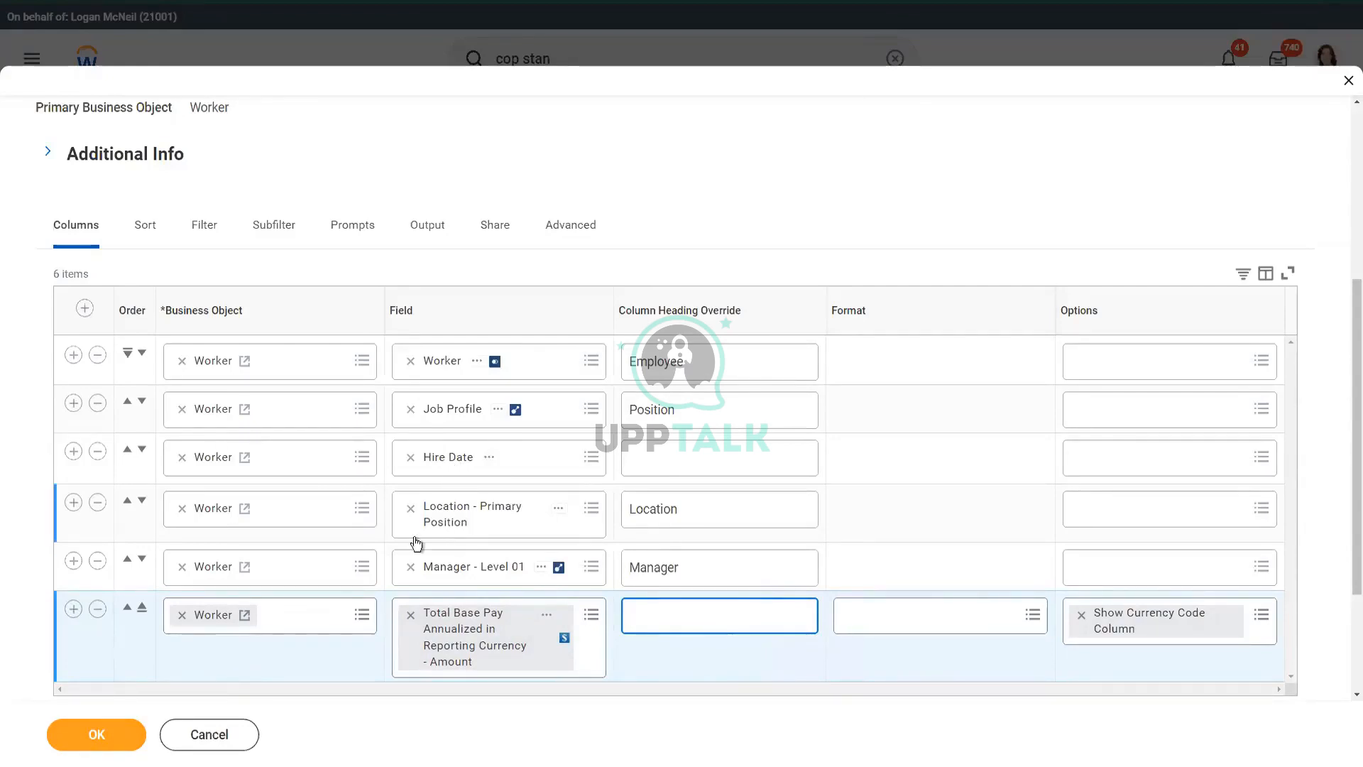
pyautogui.click(104, 730)
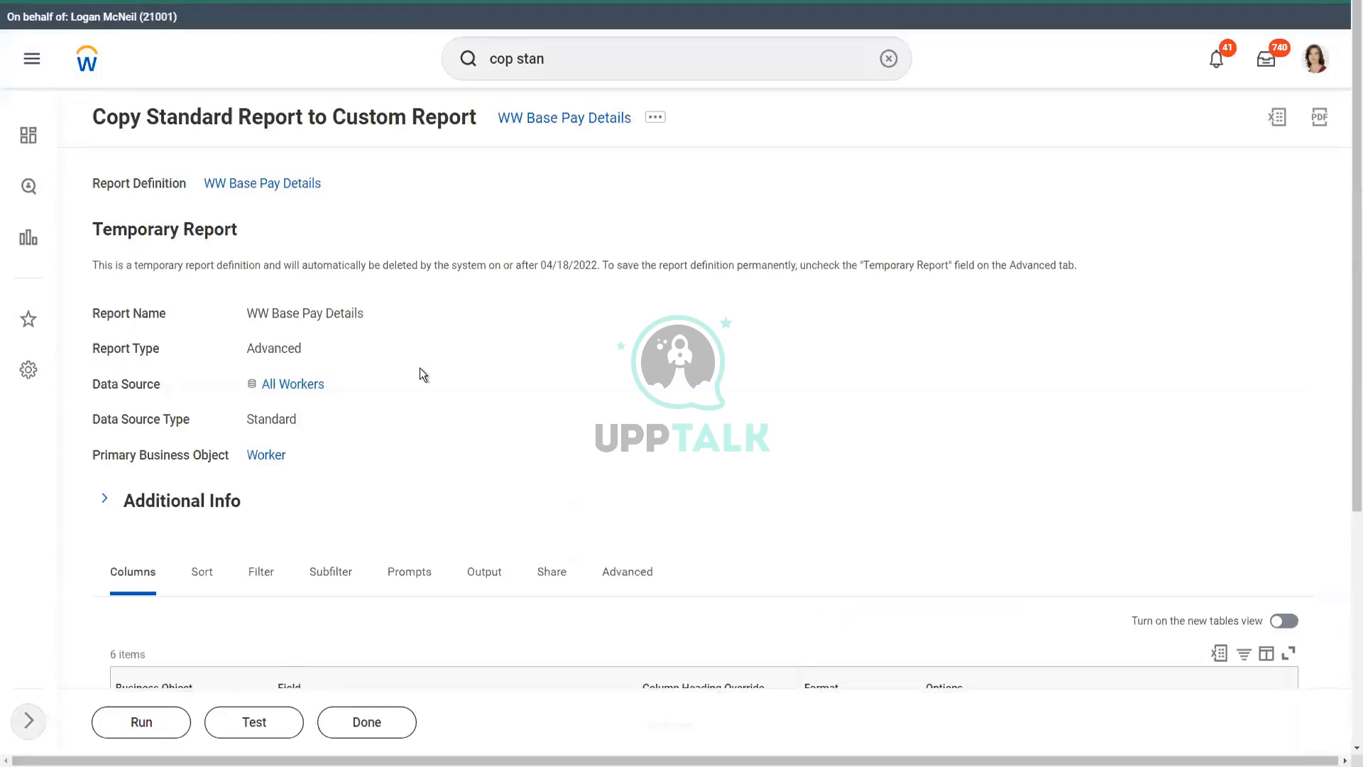
# - Test the saved report, searching for the manager by full name and selecting the HRBP in Executive Management
pyautogui.scroll(-3, 420, 368)
pyautogui.scroll(3, 599, 424)
pyautogui.scroll(-4, 538, 440)
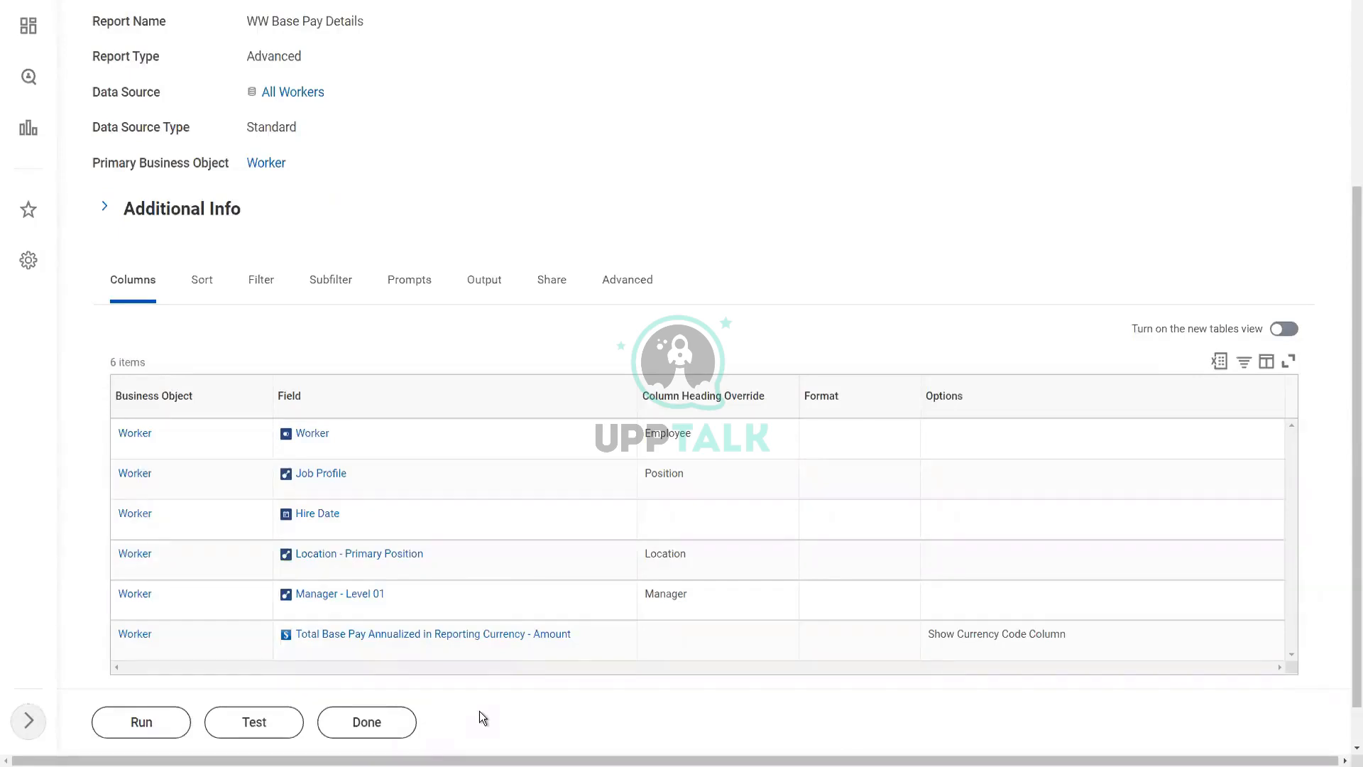
pyautogui.click(267, 727)
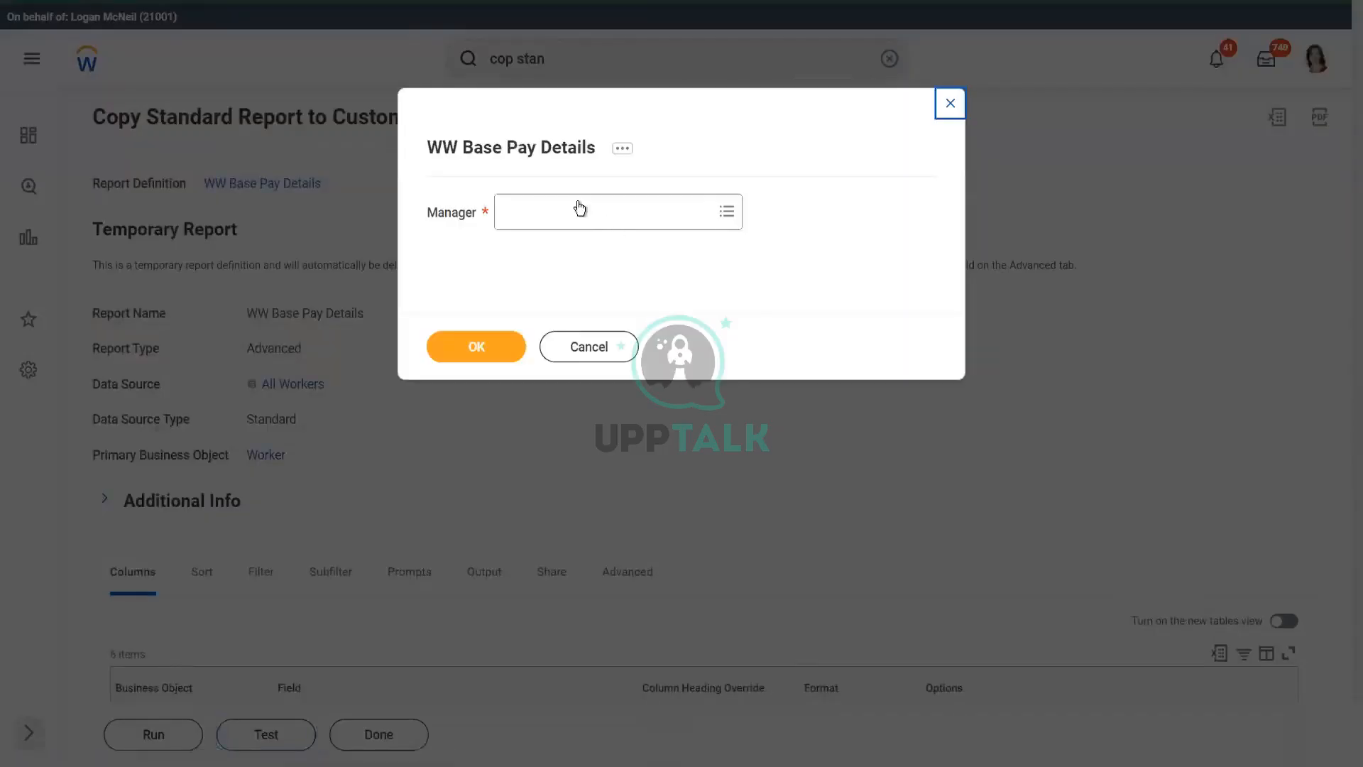
pyautogui.click(577, 207)
pyautogui.write('loh')
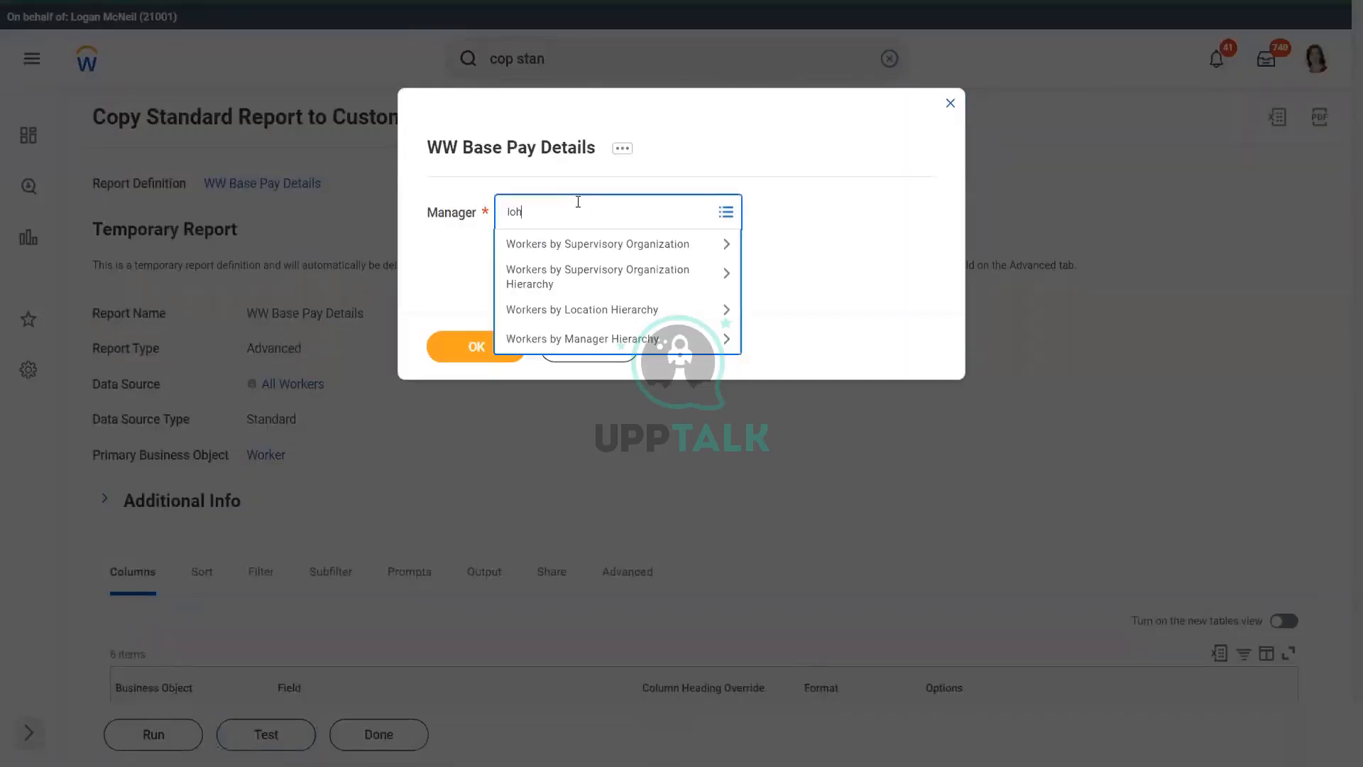
pyautogui.write('an mcneil')
pyautogui.press('Return')
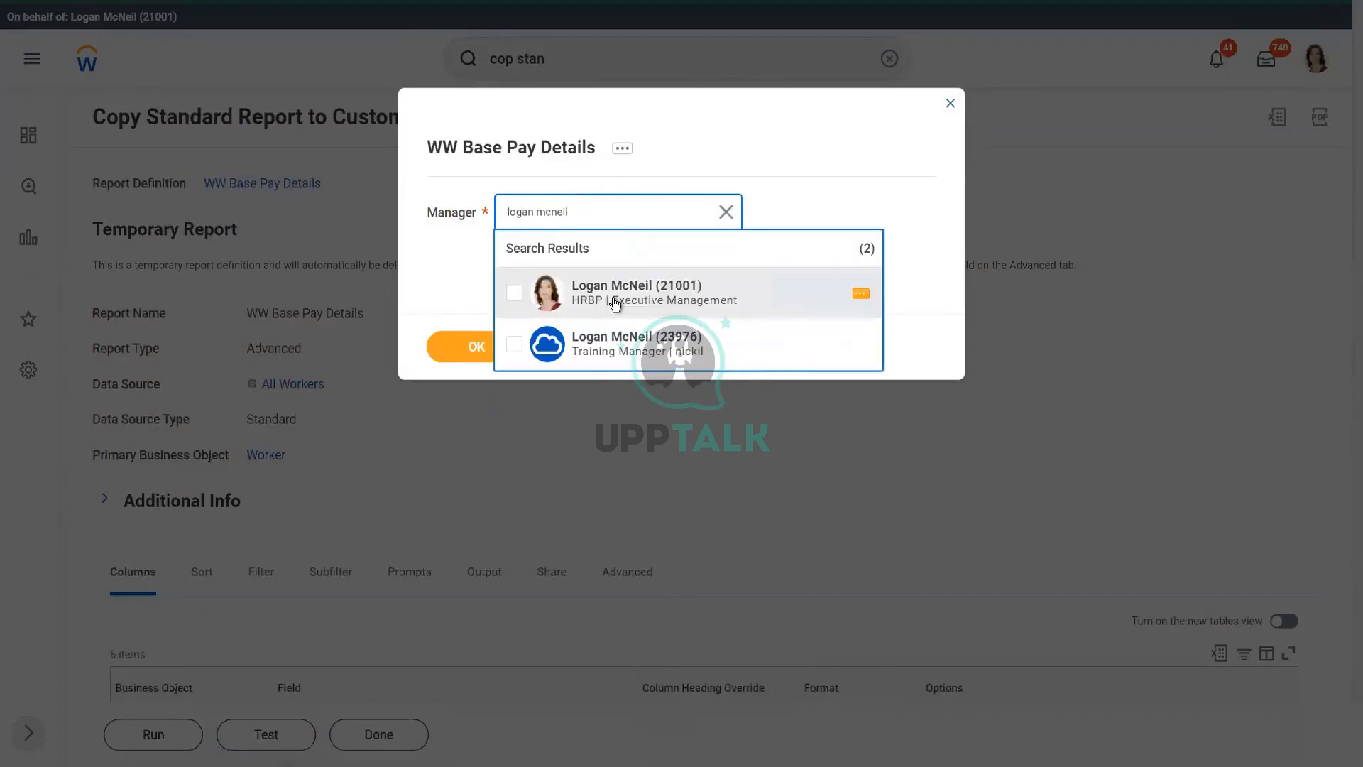
pyautogui.click(615, 304)
pyautogui.click(440, 296)
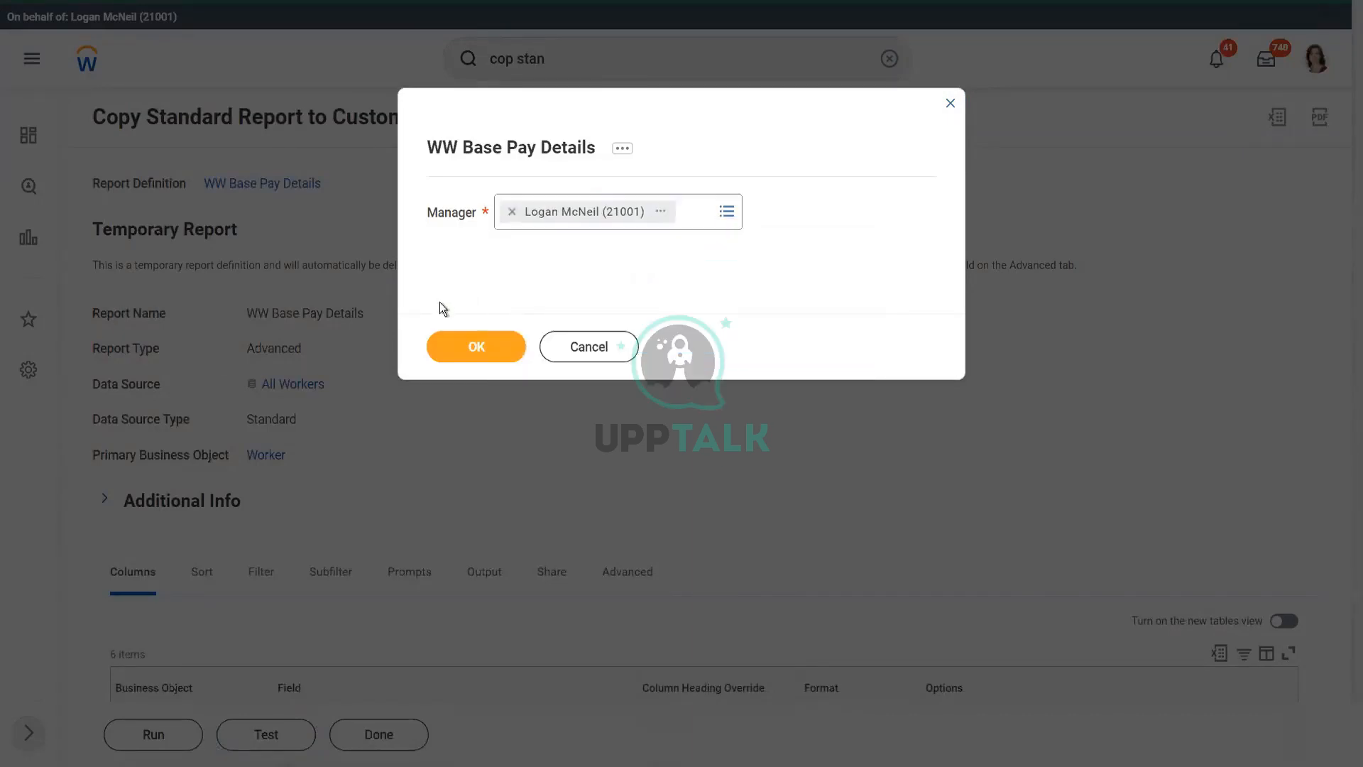
pyautogui.click(488, 342)
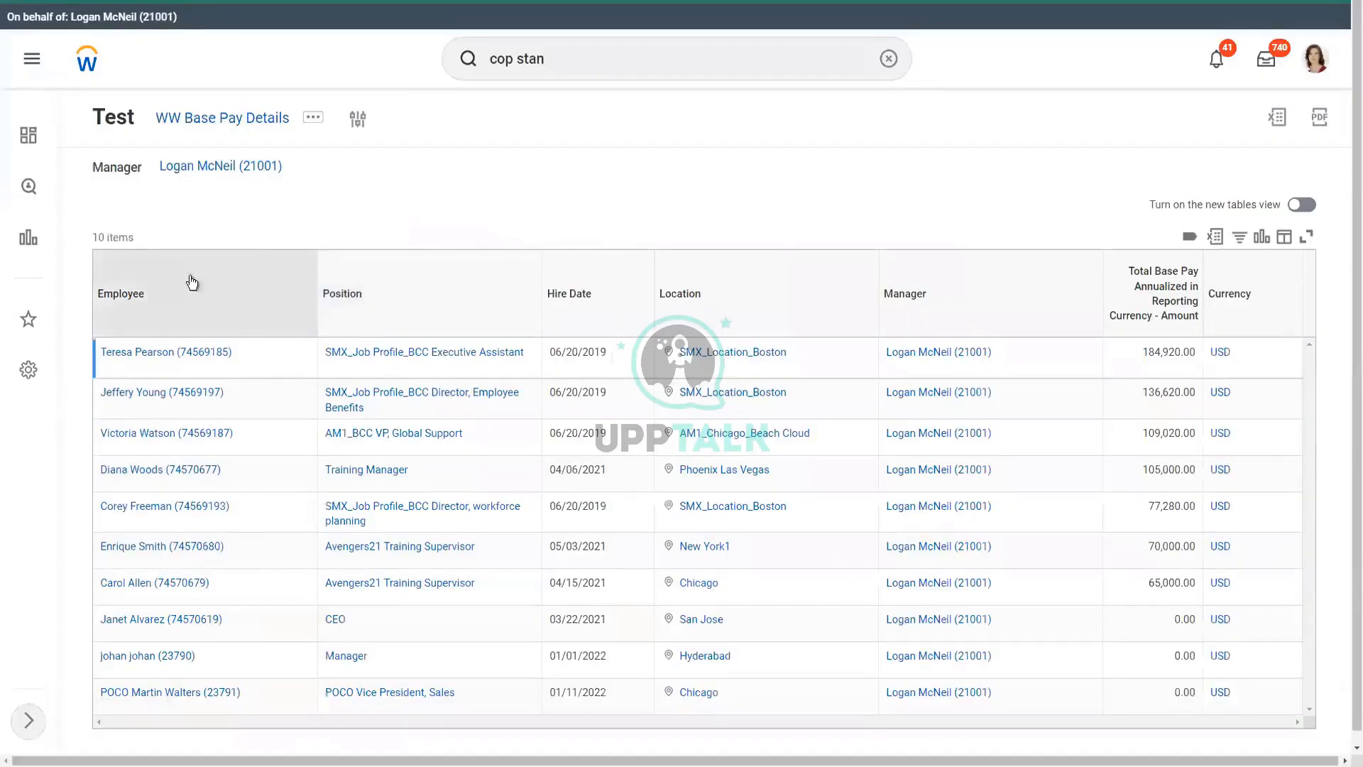
pyautogui.moveTo(92, 236); pyautogui.dragTo(237, 221)
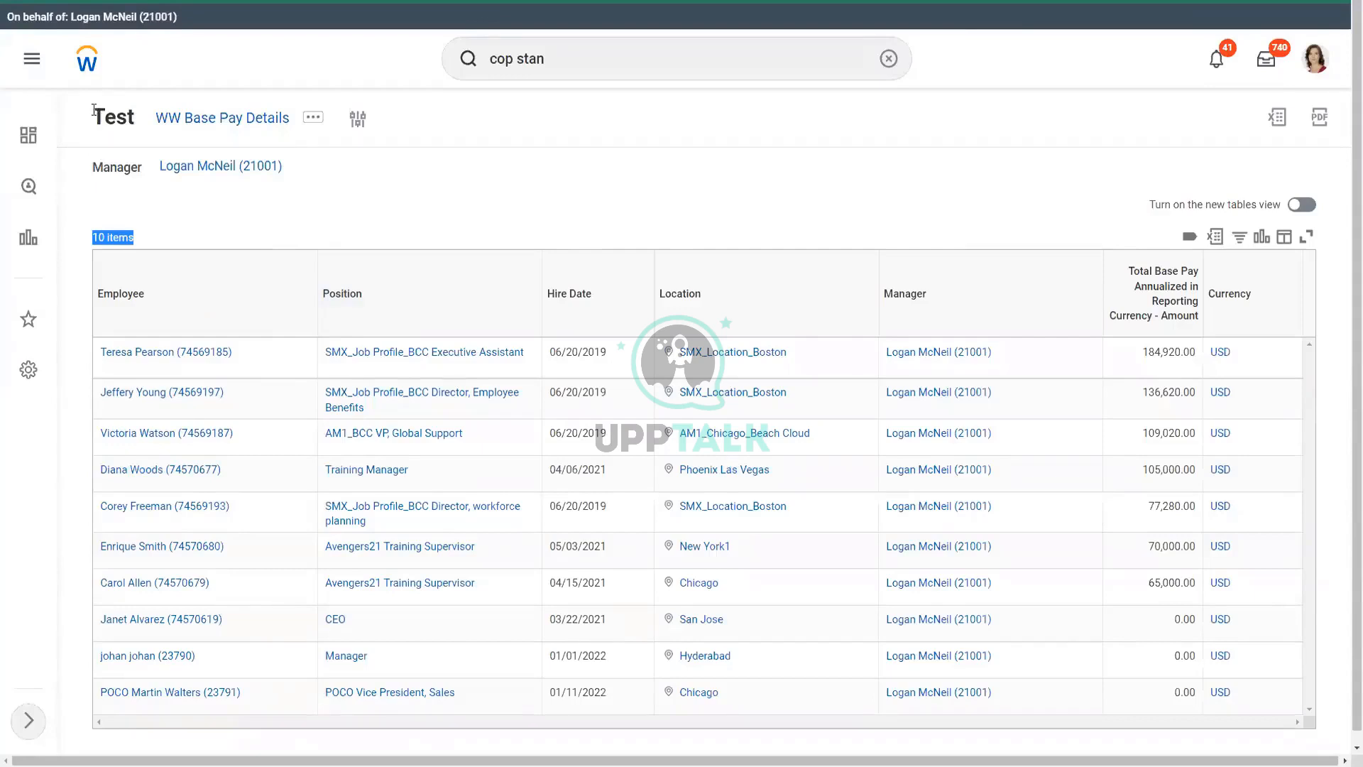
pyautogui.moveTo(95, 111); pyautogui.dragTo(137, 112)
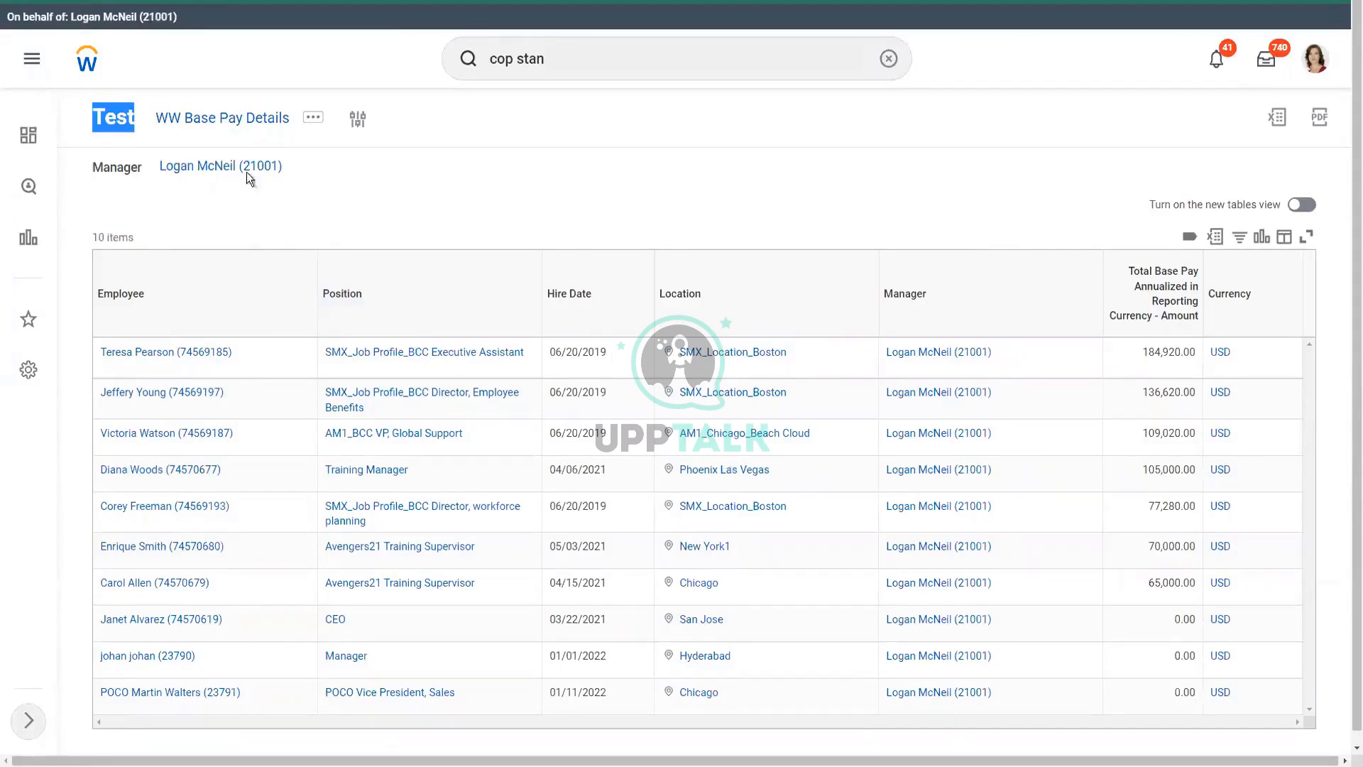
pyautogui.click(449, 194)
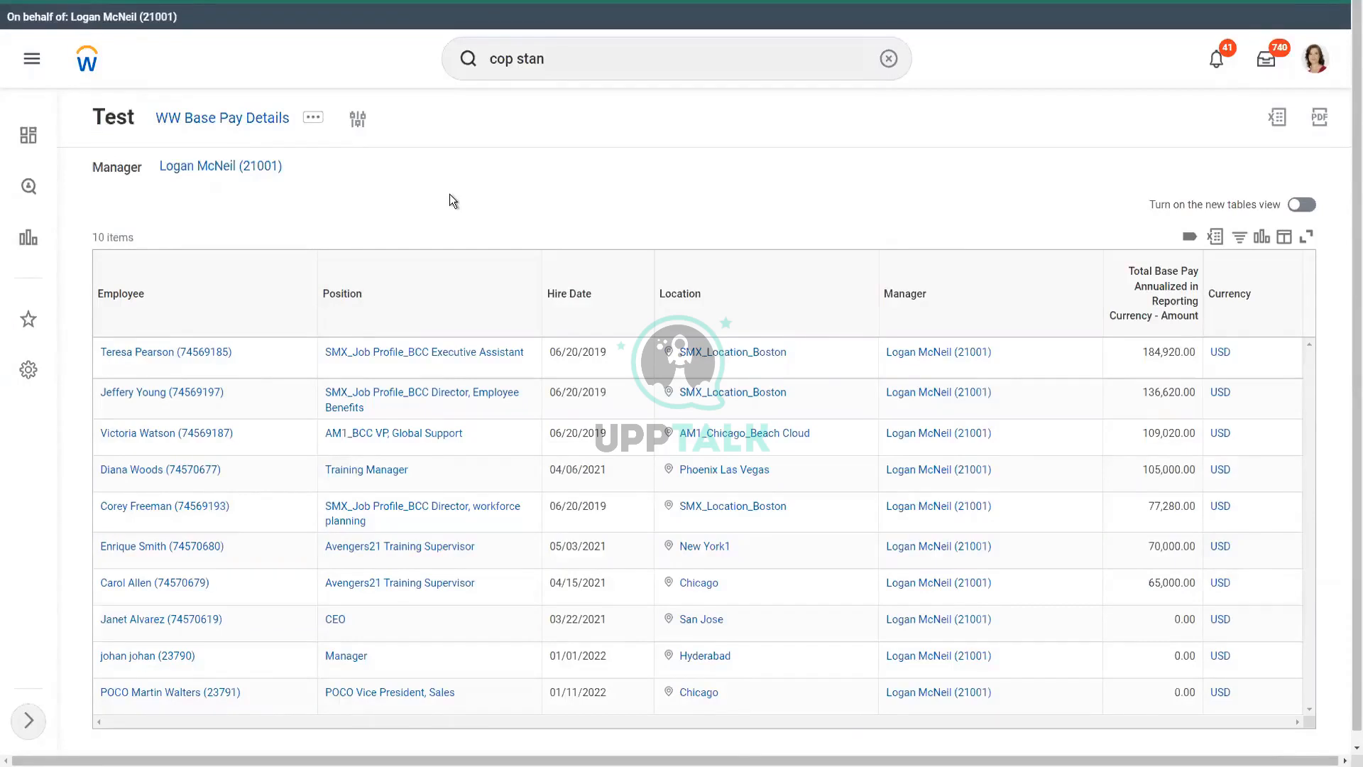